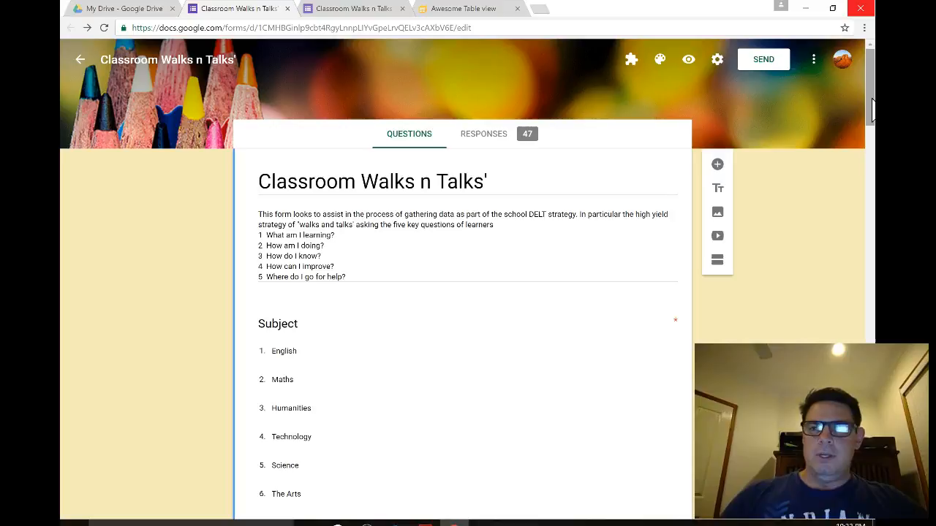
Review the Classroom Walks n Talks' form's questions and its summary of collected responses.
left_click_drag(871, 110, 871, 70)
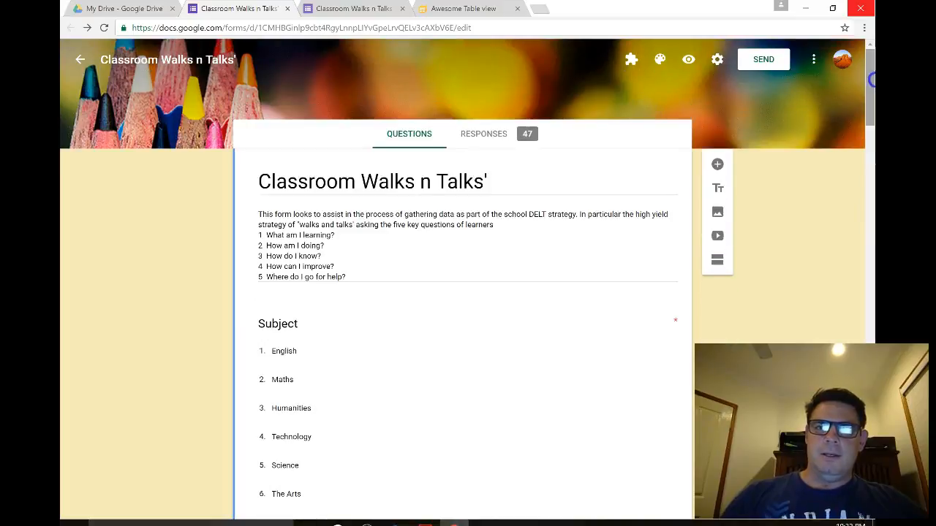
left_click(495, 141)
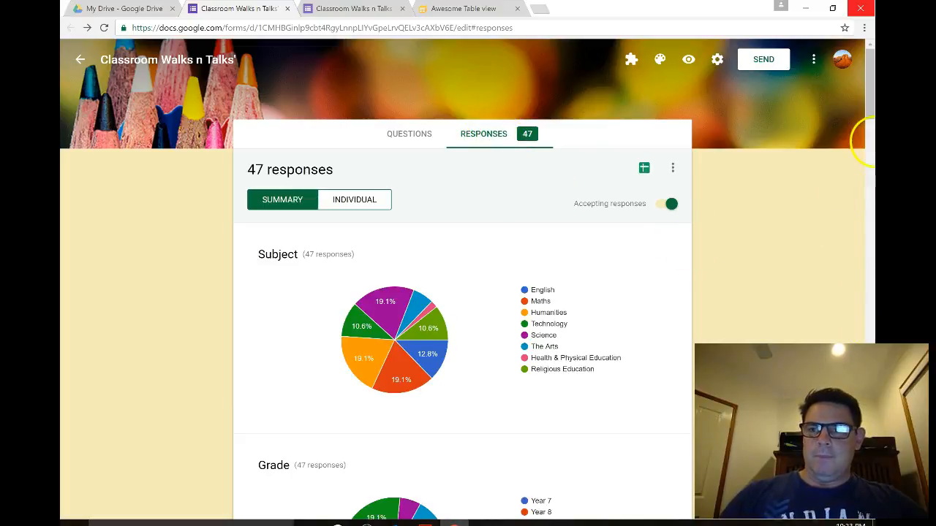
left_click_drag(870, 80, 873, 28)
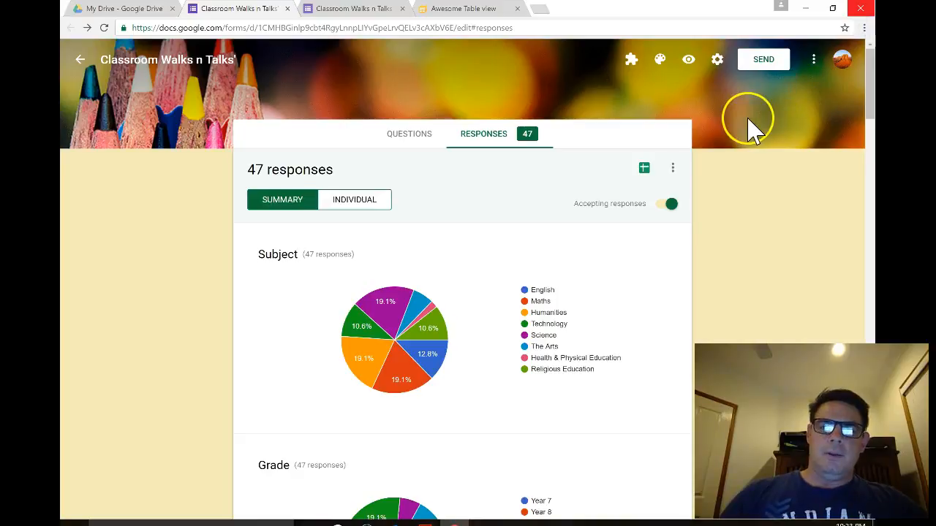
Preview the form as a respondent, view the Subject choices and select Year 7 as the grade.
left_click(689, 58)
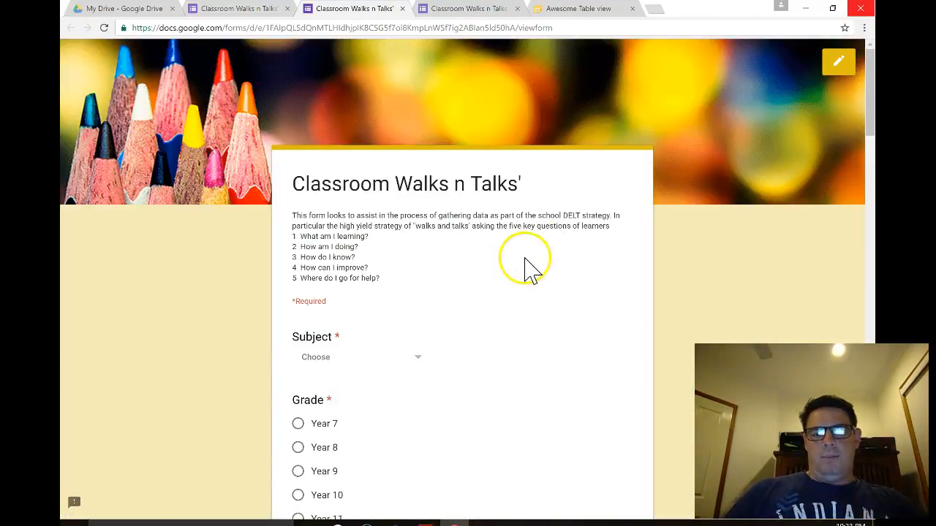
left_click(421, 365)
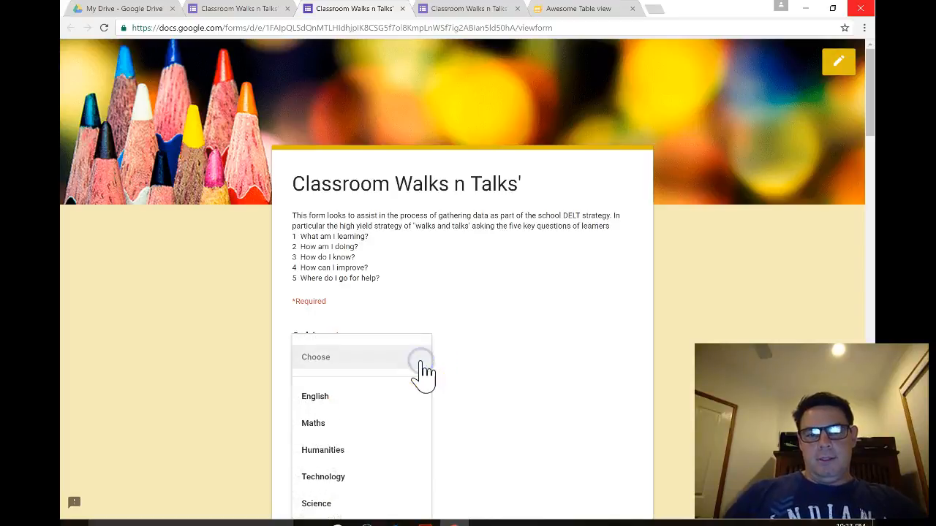
left_click(423, 370)
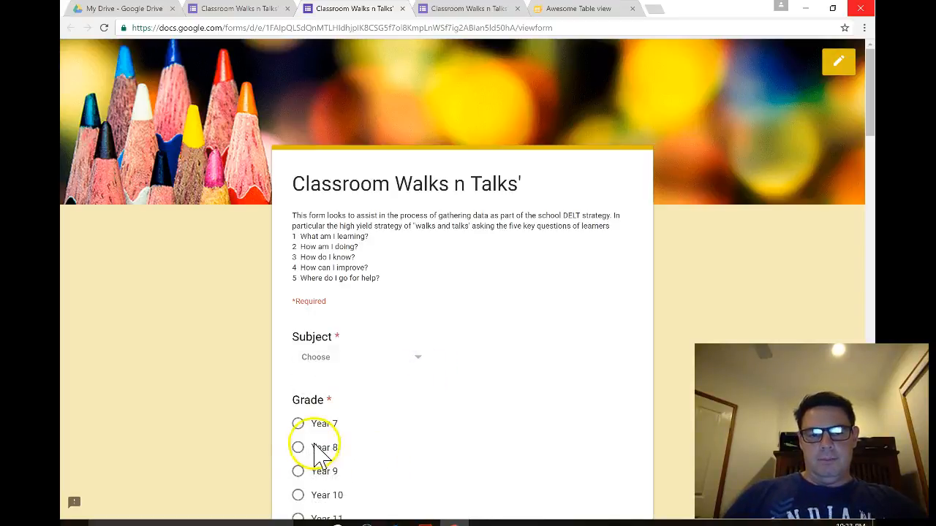
left_click(298, 426)
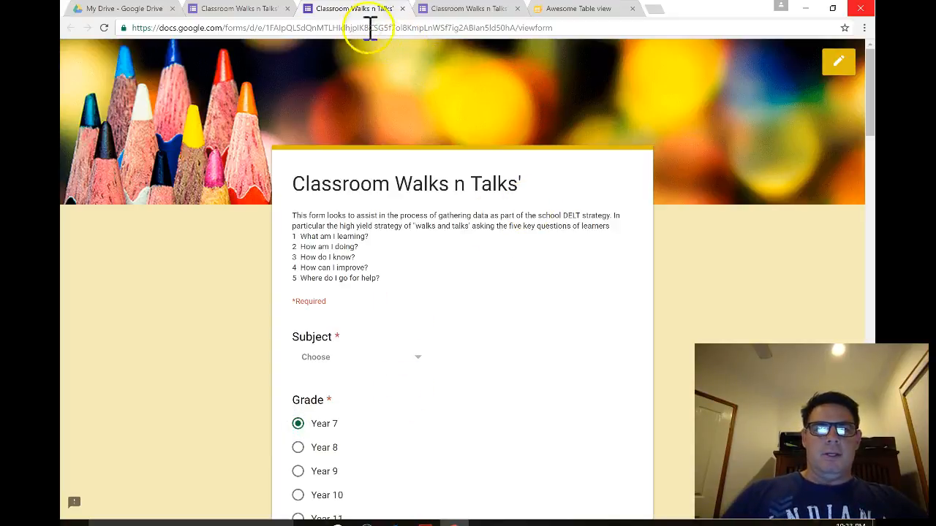
Return to the form's questions and review its General, Presentation and Quizzes settings, trying the quiz option on and off.
left_click(250, 9)
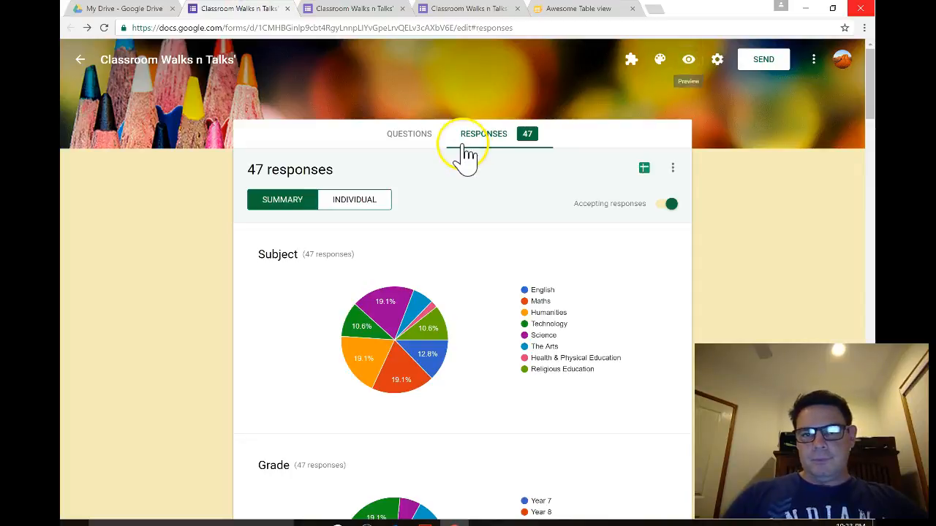
left_click(397, 146)
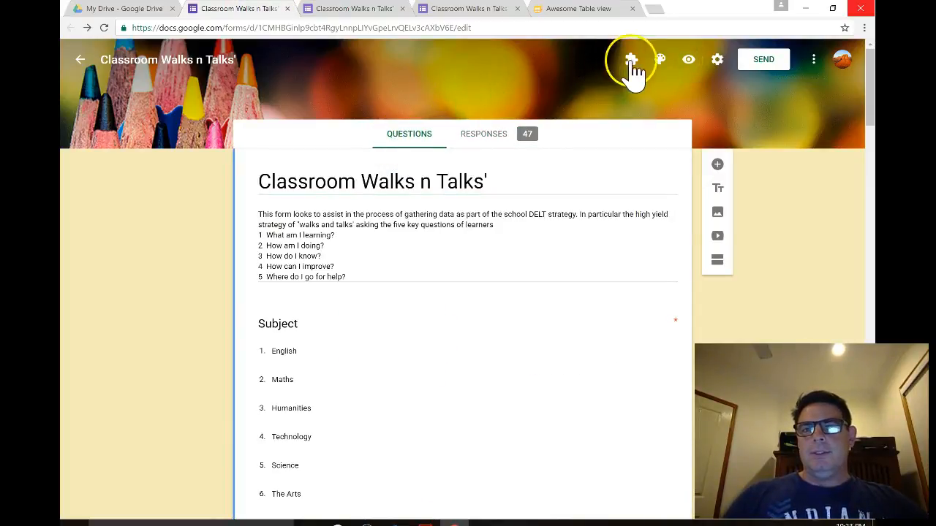
left_click(717, 62)
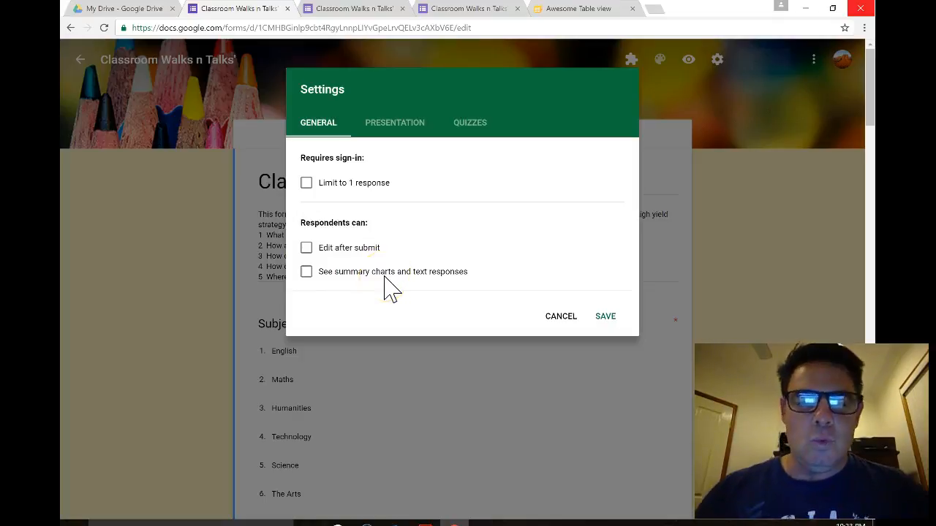
left_click(397, 136)
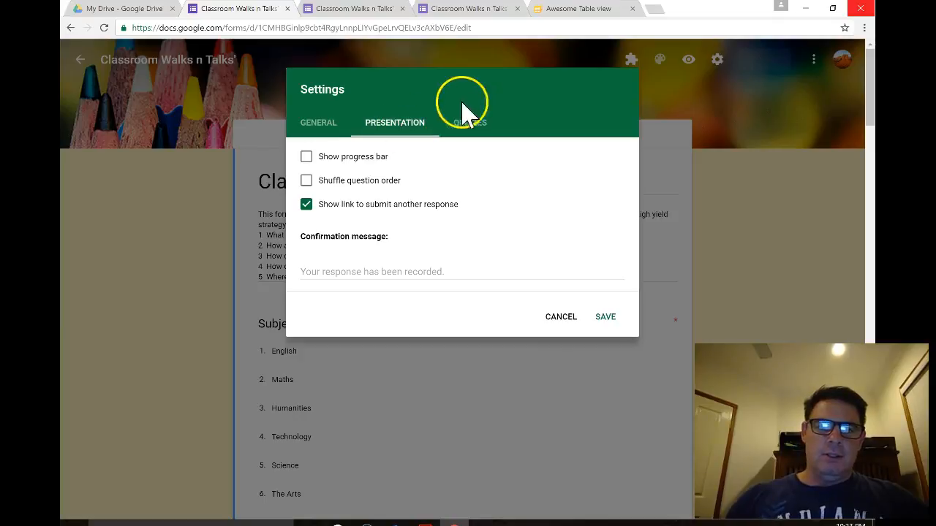
left_click(468, 128)
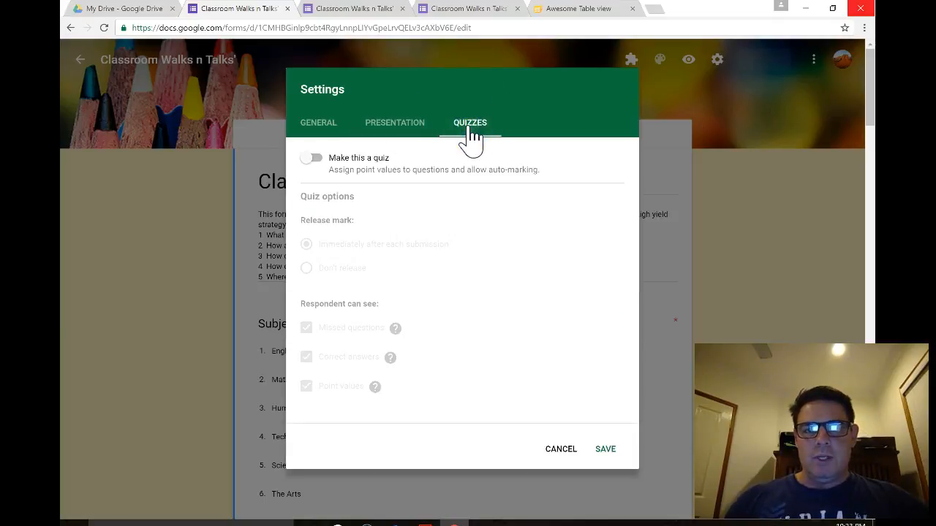
left_click(313, 158)
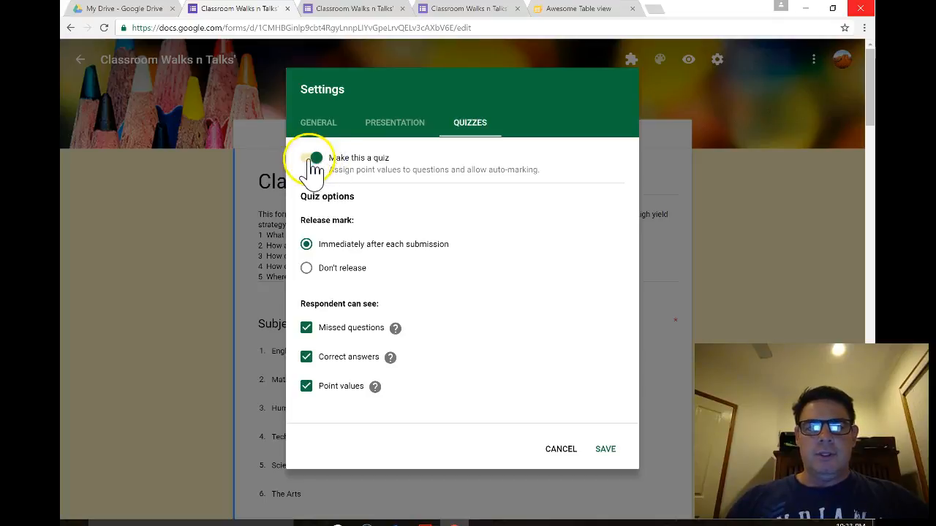
left_click(311, 159)
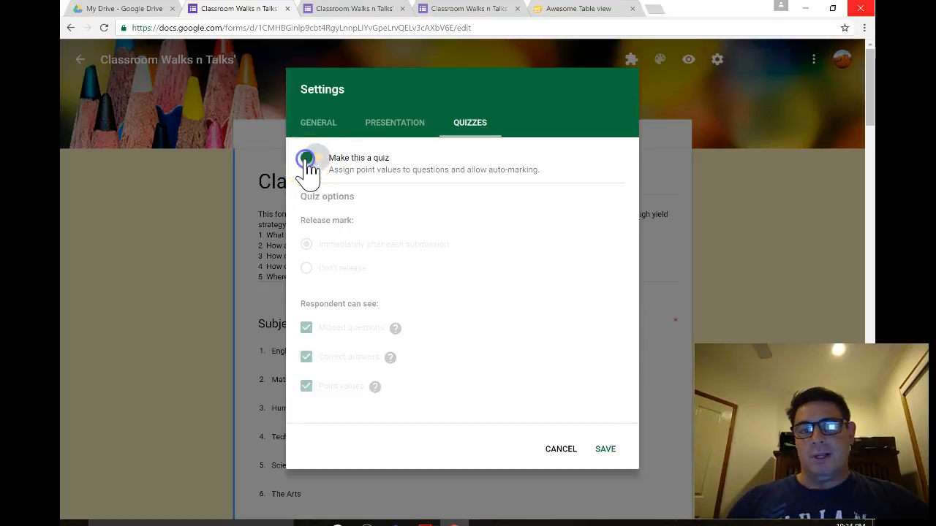
left_click(318, 123)
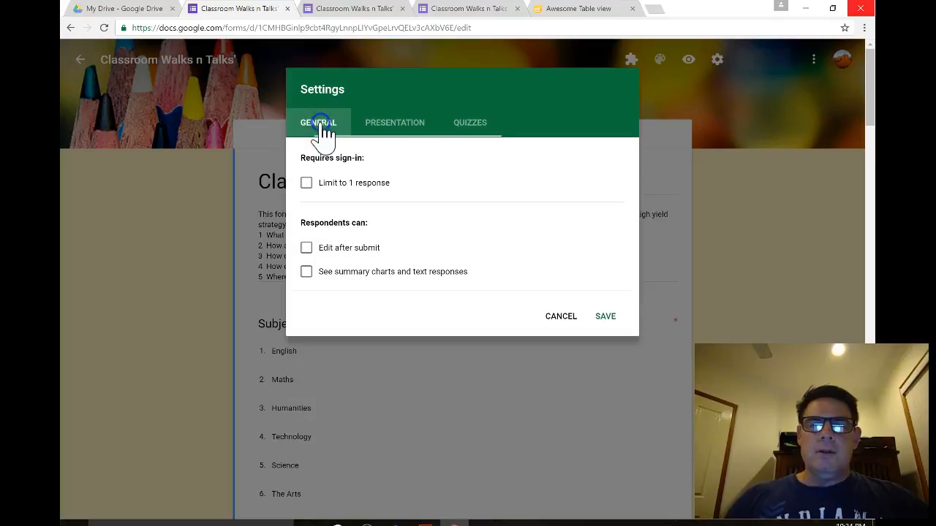
left_click(704, 104)
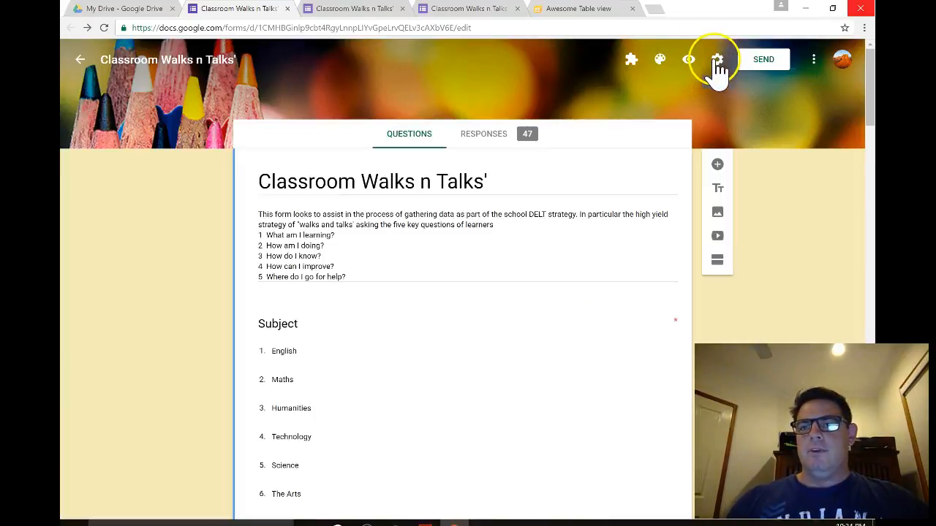
View the form's available add-ons and examine the whole Awesome Table report, from the timestamp chart to the sources-of-help table.
left_click(630, 62)
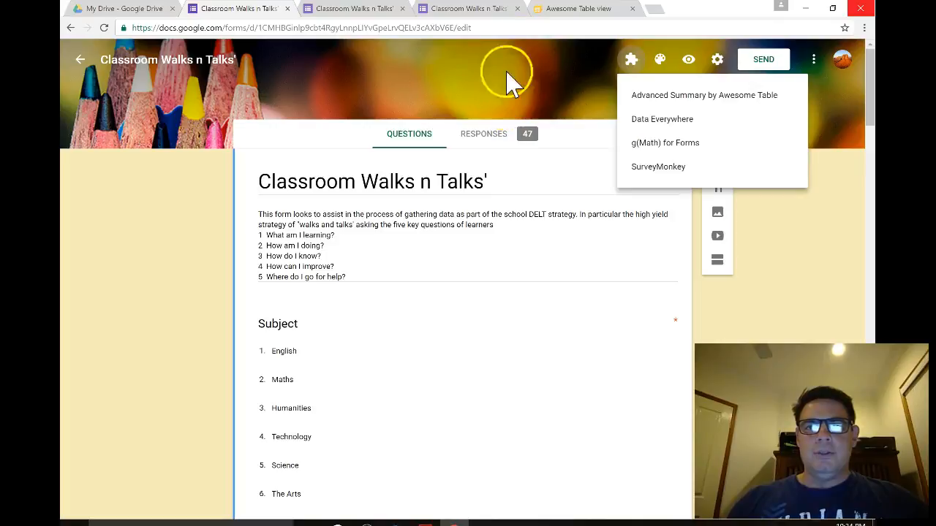
left_click(577, 10)
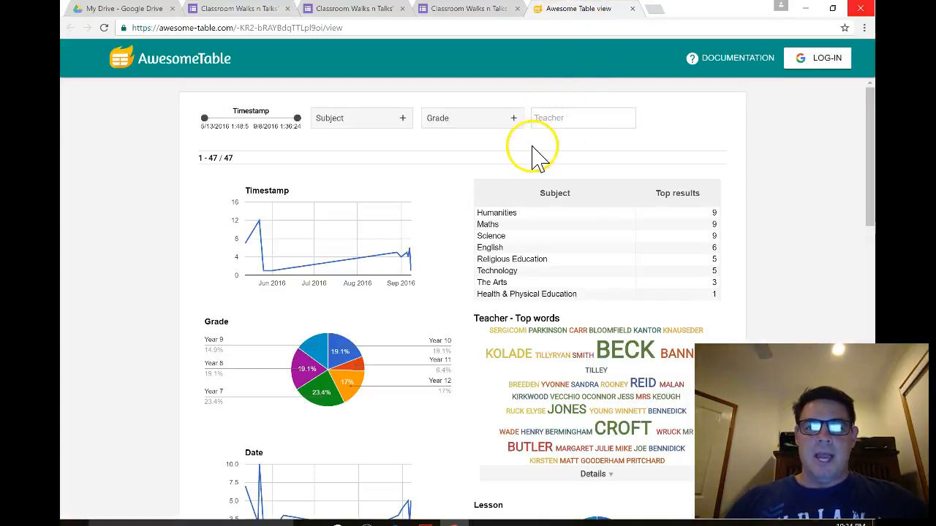
left_click_drag(870, 212, 872, 252)
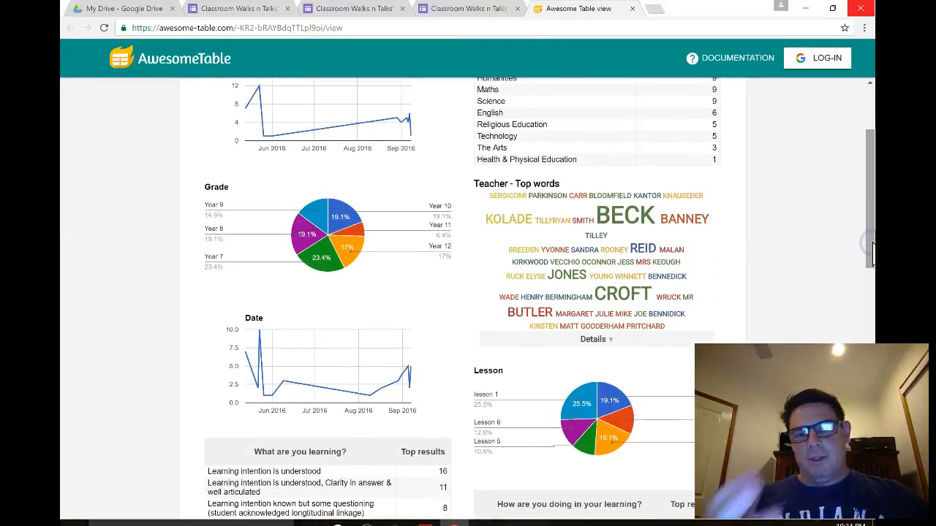
left_click(872, 244)
left_click_drag(871, 252, 871, 343)
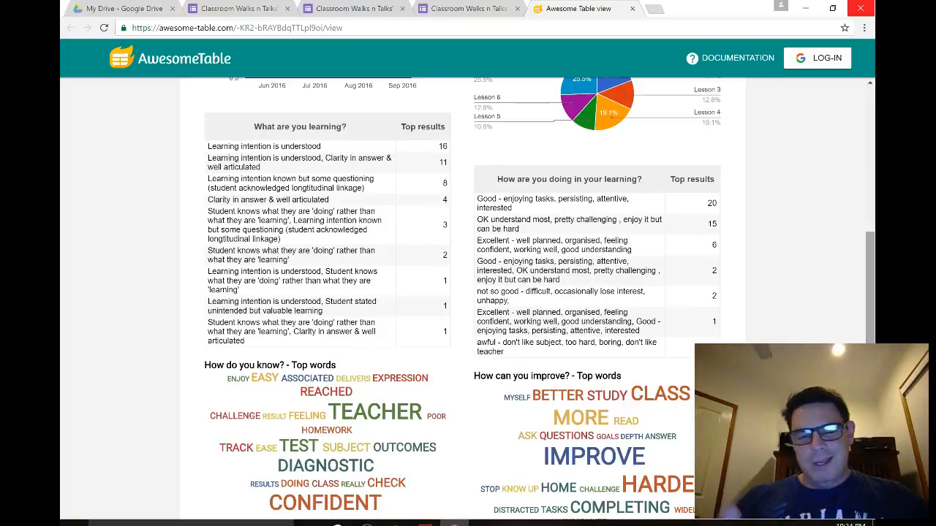
left_click_drag(871, 342, 871, 465)
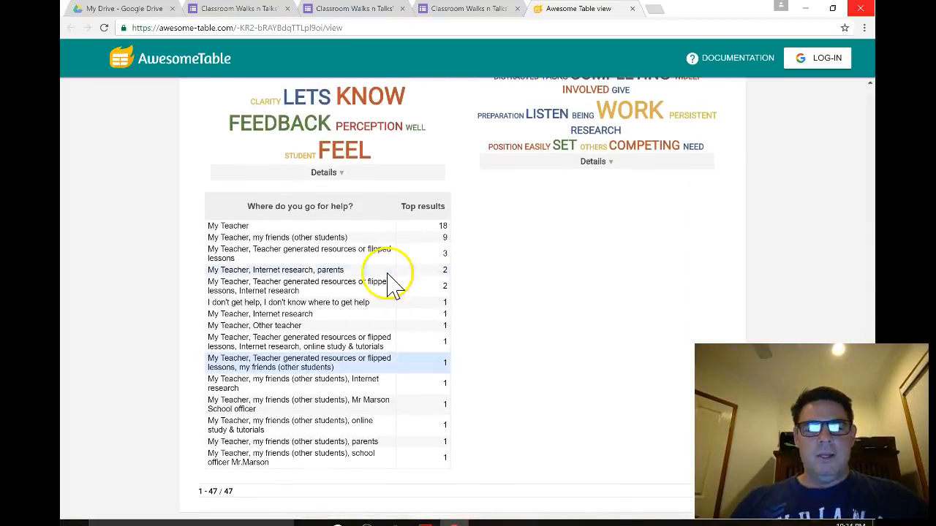
left_click(344, 237)
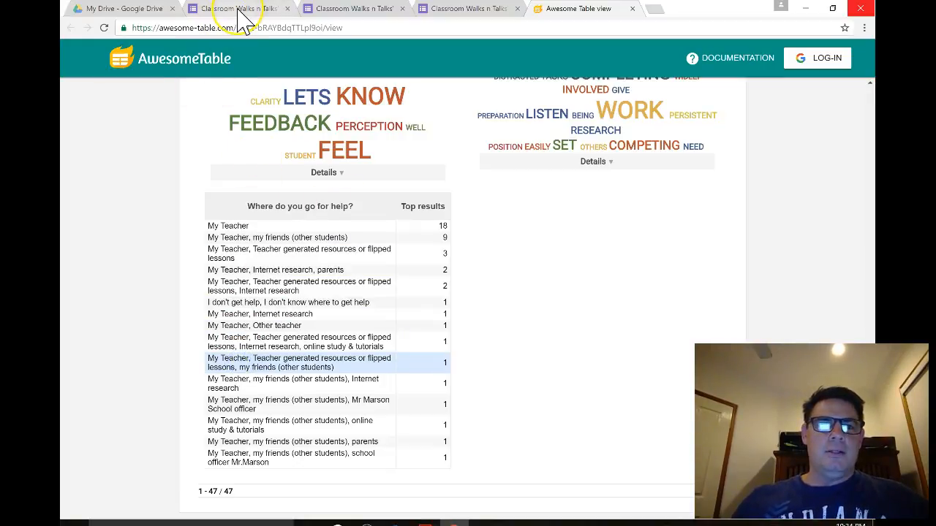
Switch to Google Drive and create a new blank Google Form.
left_click(143, 9)
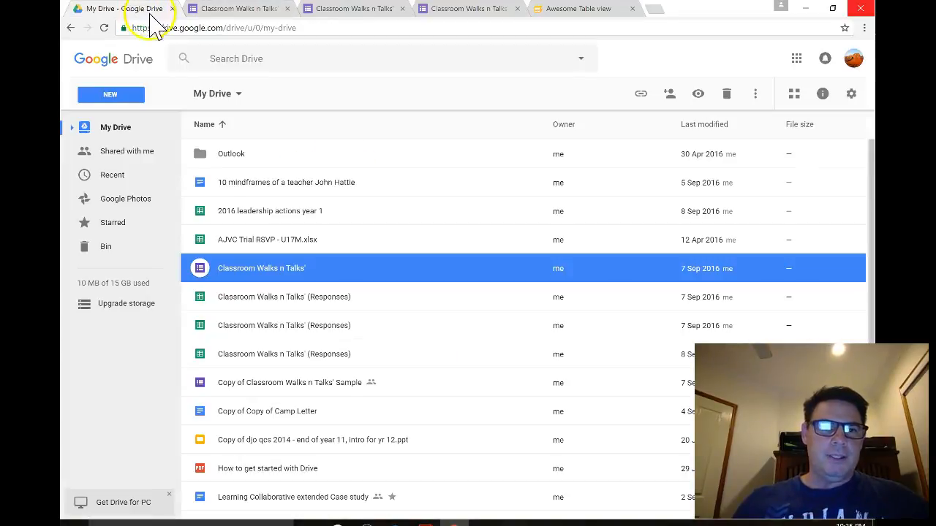
left_click(118, 96)
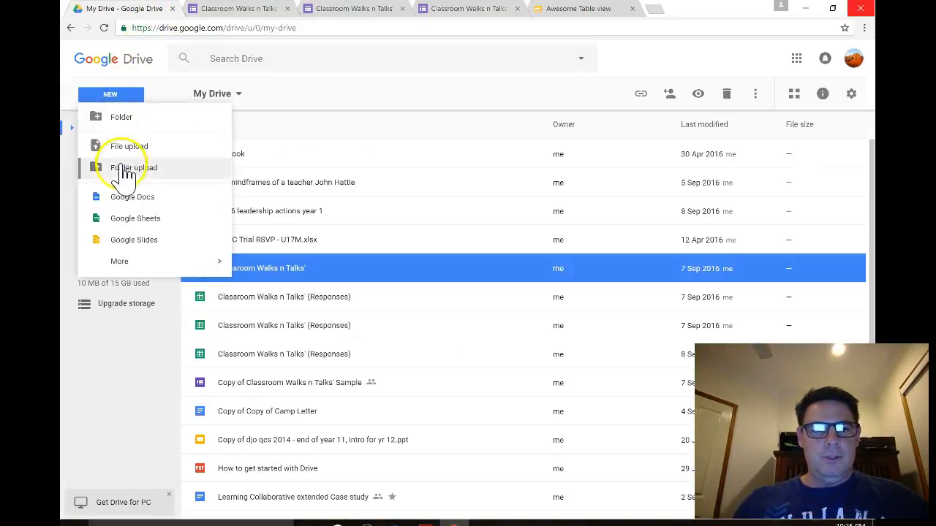
mouse_move(135, 272)
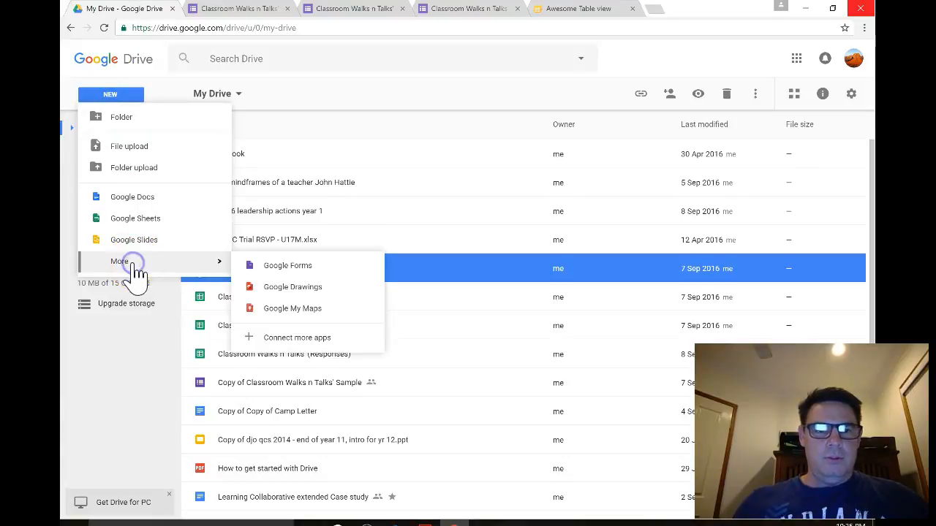
left_click(278, 269)
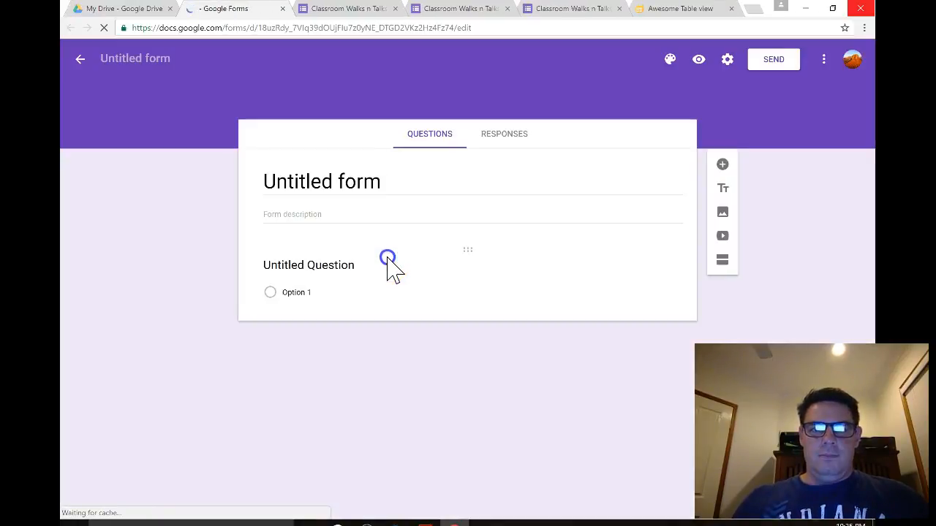
left_click(387, 257)
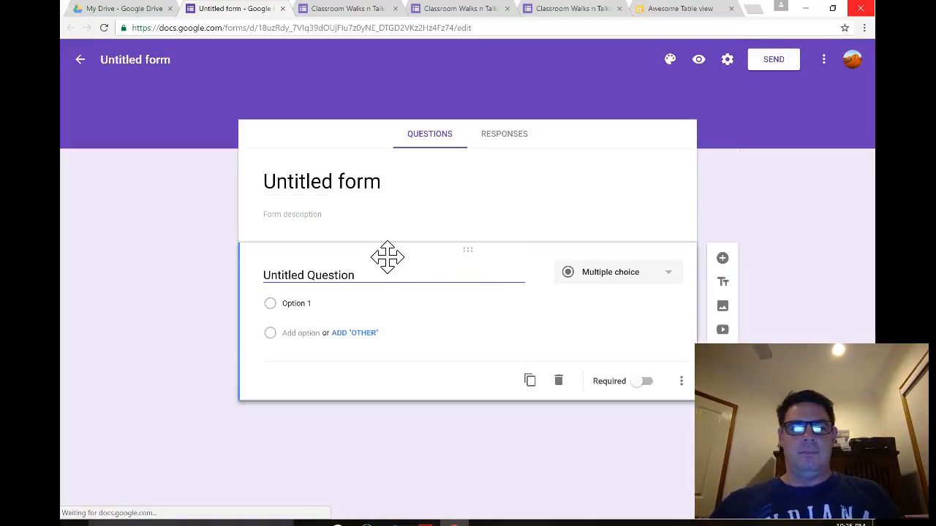
Title the new form "Mental Health self assessment".
left_click(384, 181)
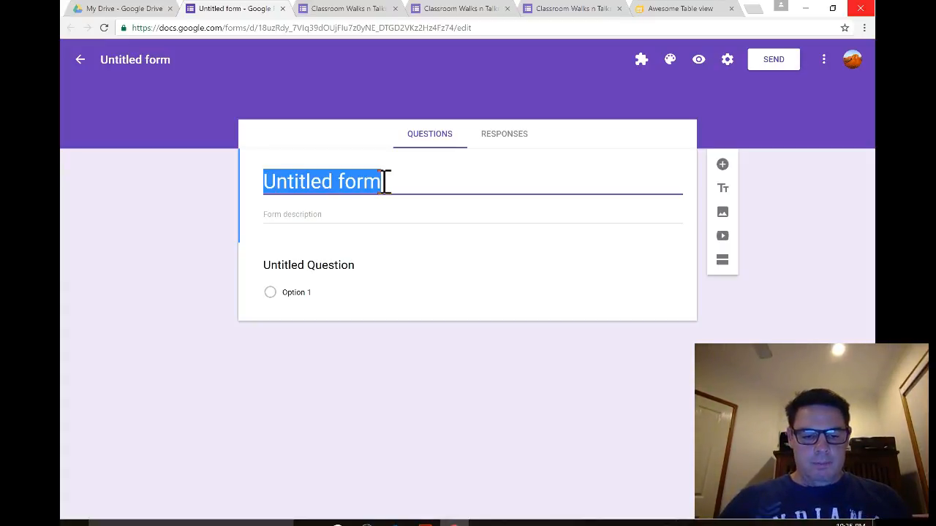
type("Ment")
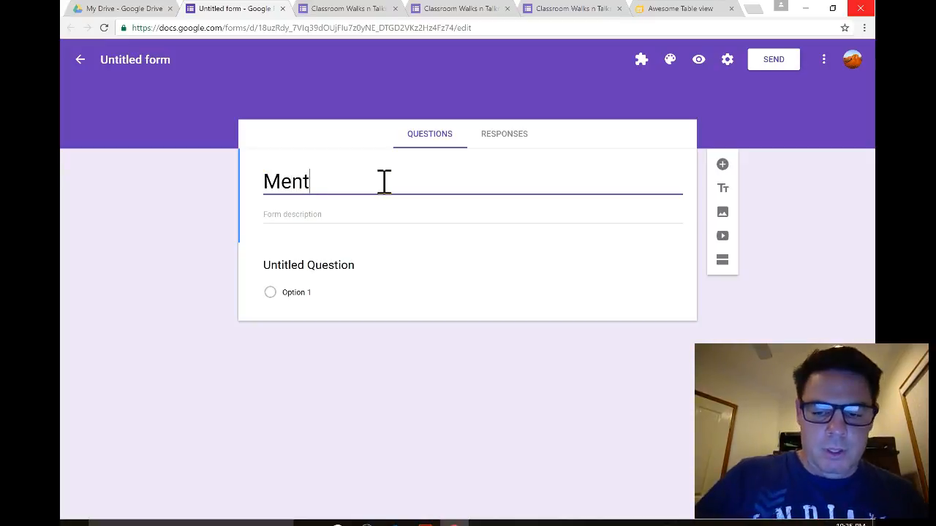
type("al Health self ass")
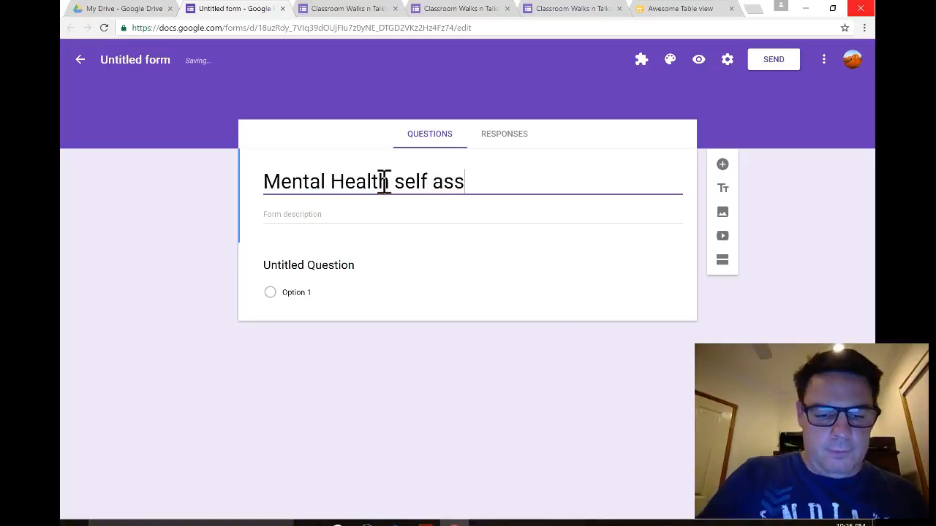
type("essment")
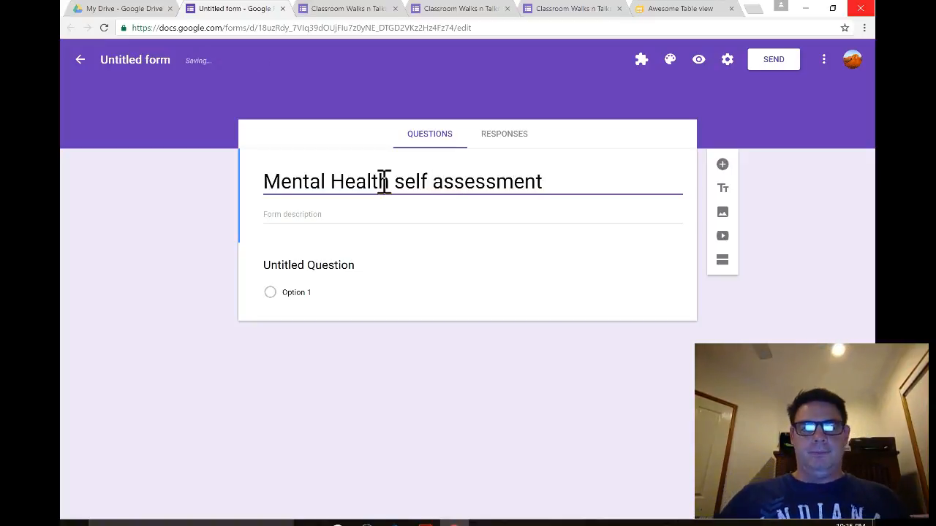
left_click(324, 265)
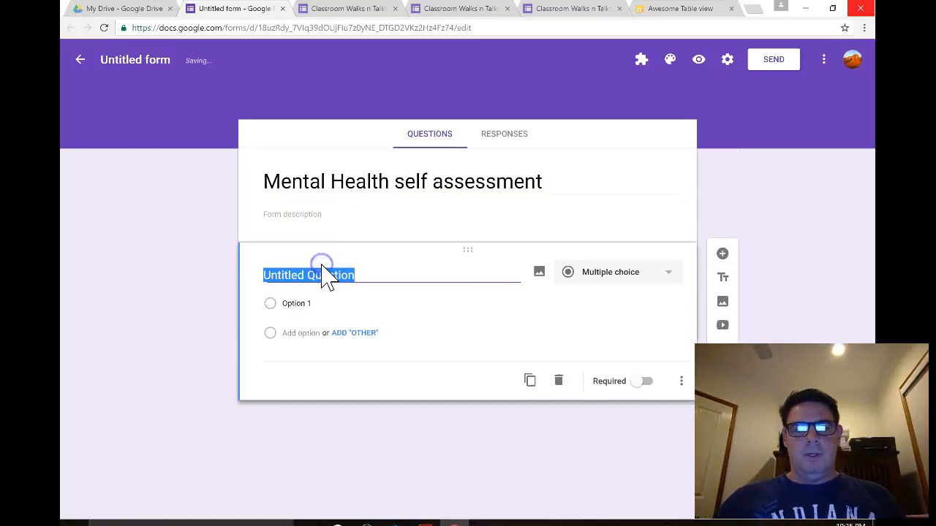
Set the form description to "This is a student self assessment to examine feelings of wellbeing, safety and positivity", correcting the spelling of "assessment".
left_click(317, 215)
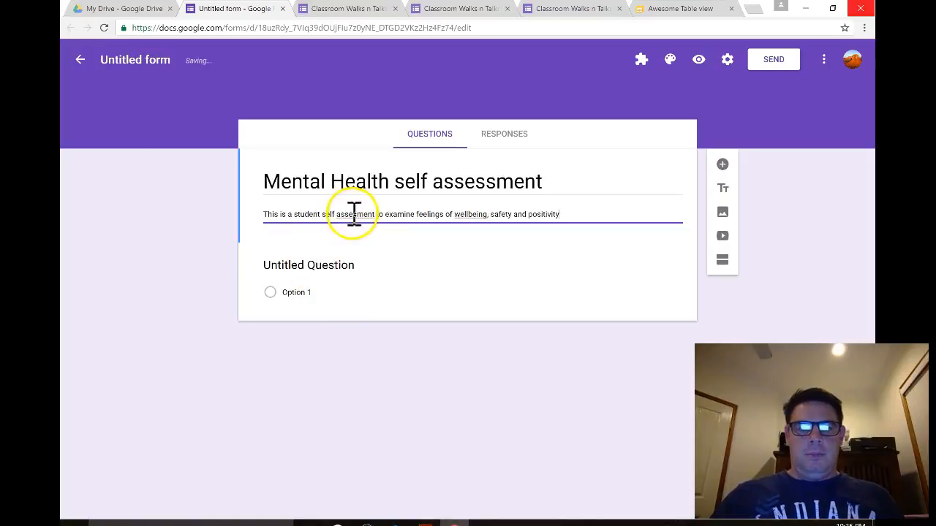
right_click(355, 215)
left_click(370, 223)
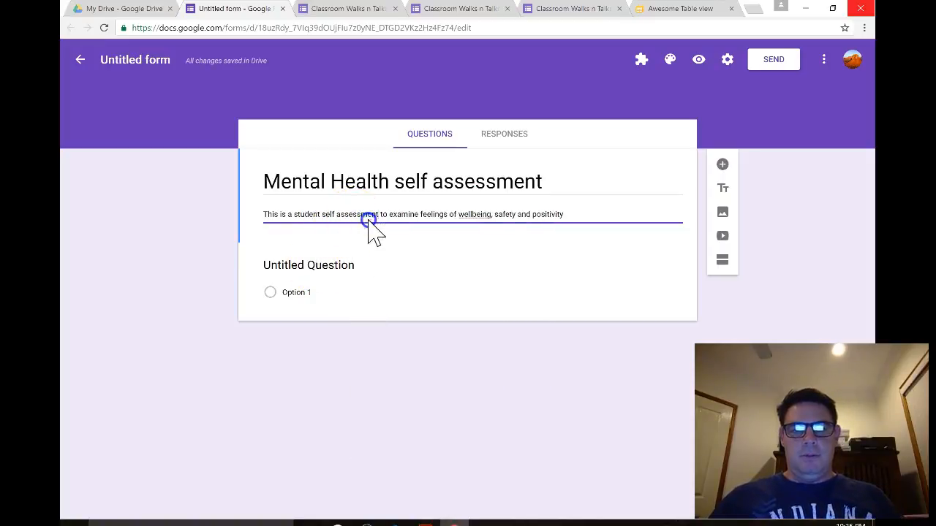
Title the first question "kjssbvkbvkasvkbakvk", trying Short answer and Linear scale as its question type.
left_click(305, 265)
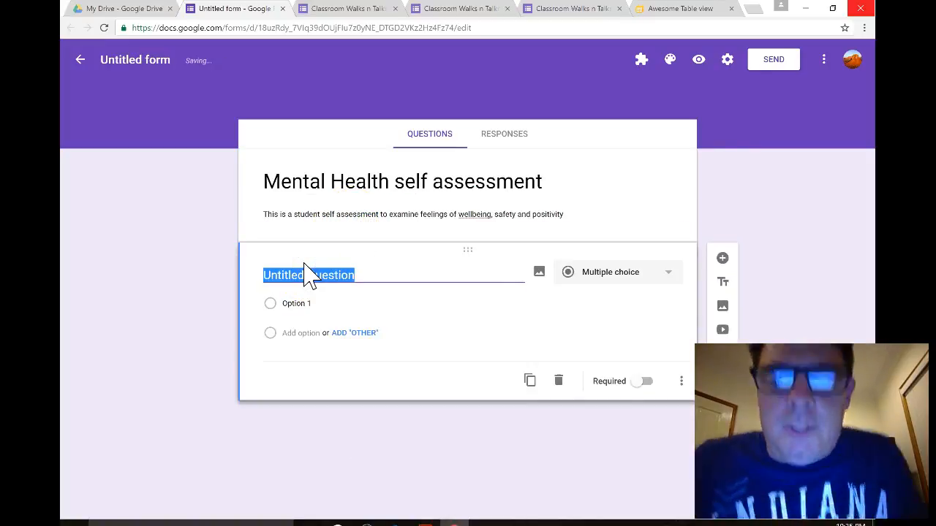
type("kjssbvkbvkasvkbakvk")
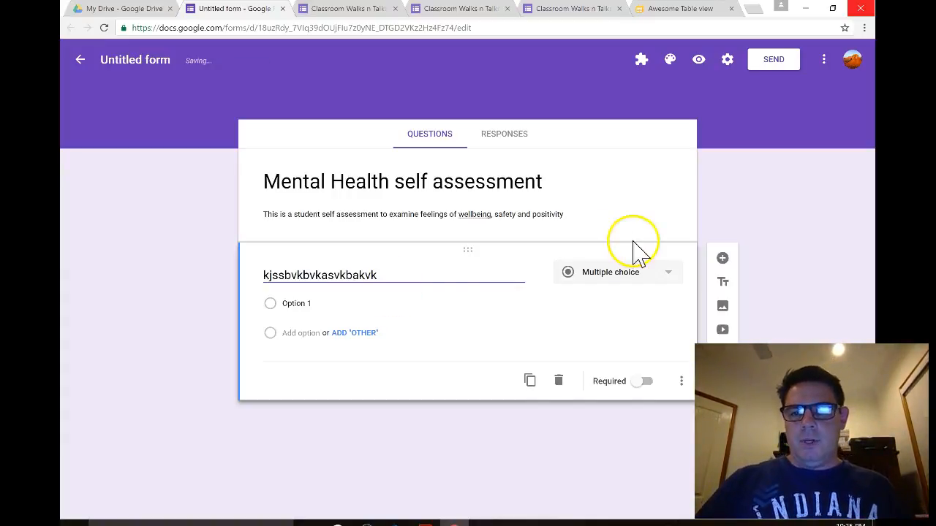
left_click(662, 274)
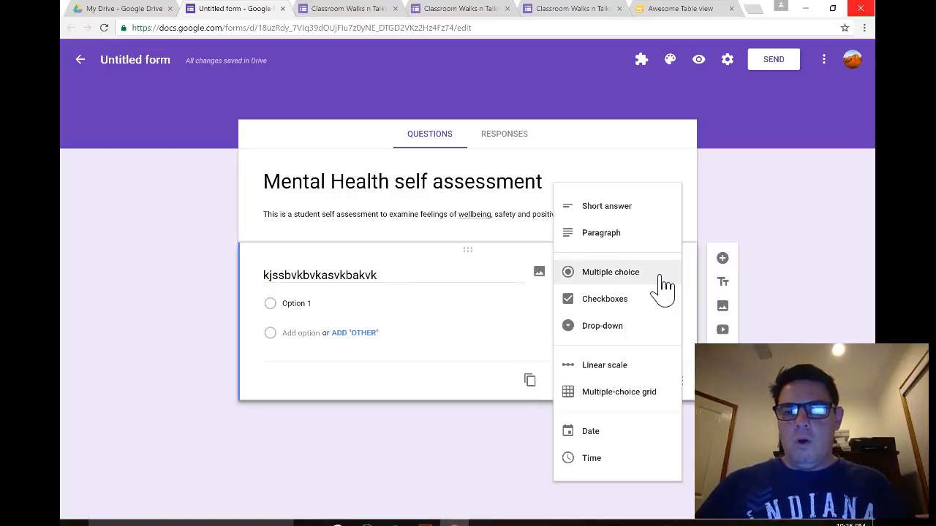
left_click(629, 206)
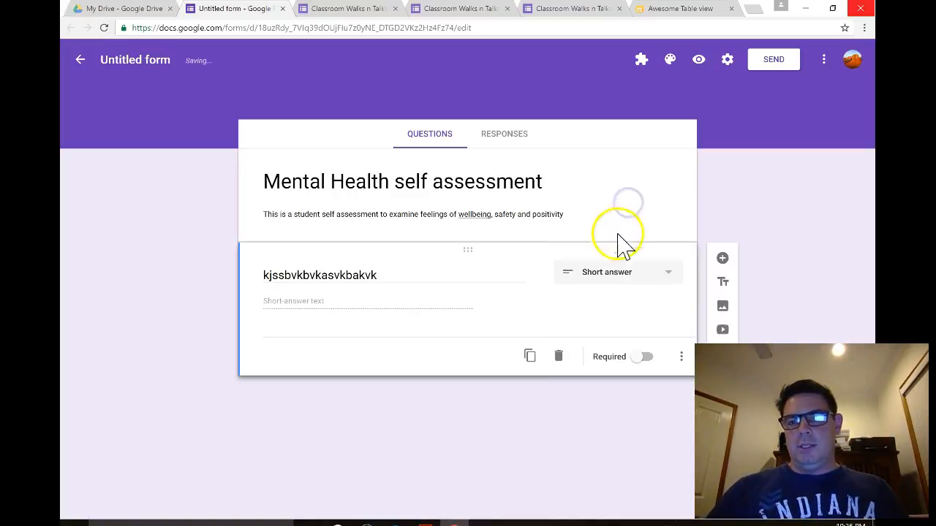
left_click(627, 274)
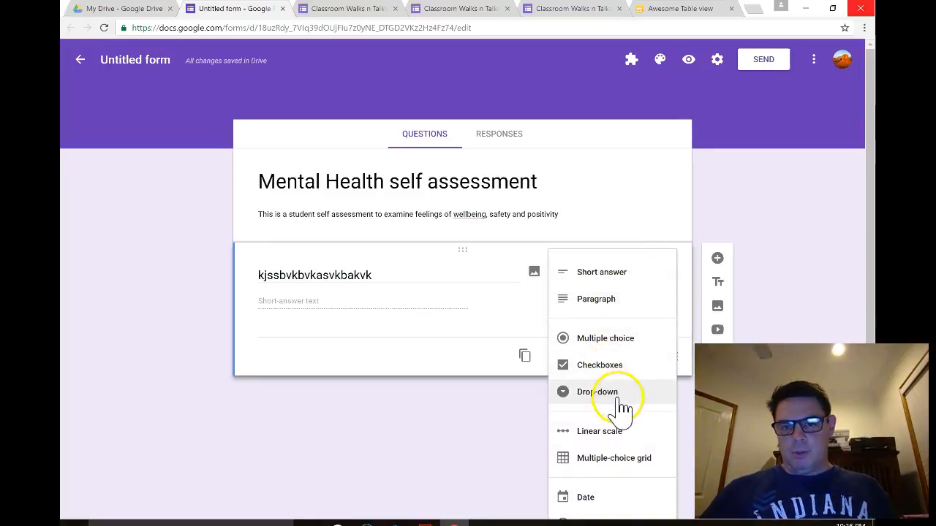
left_click(625, 439)
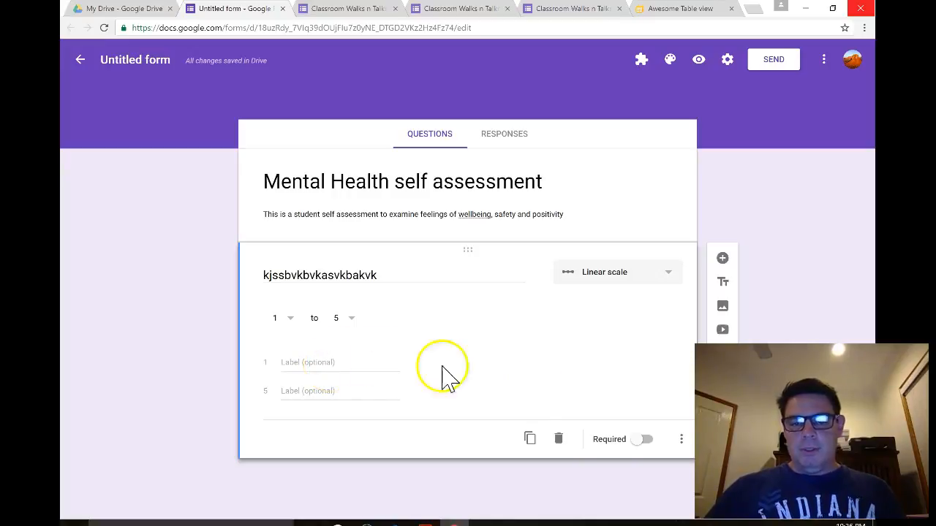
Make the first question required and show its description field.
left_click(642, 440)
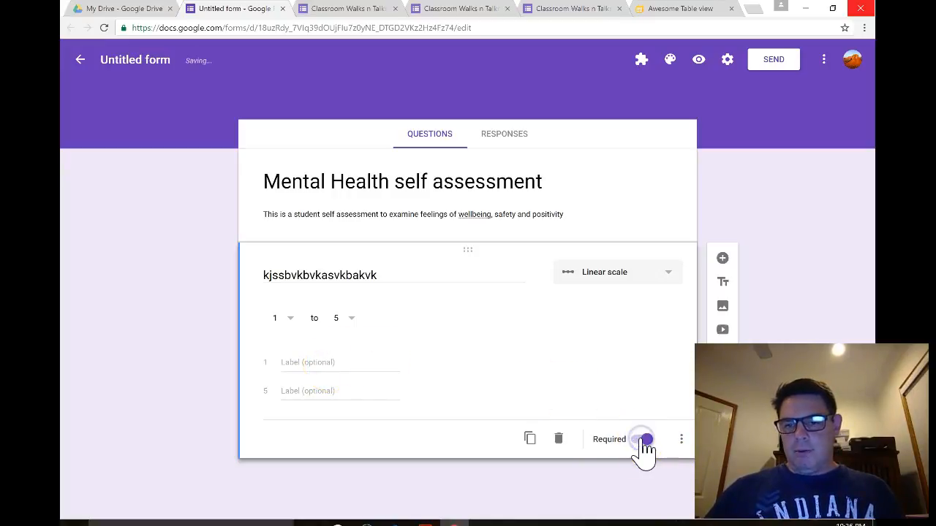
left_click(682, 440)
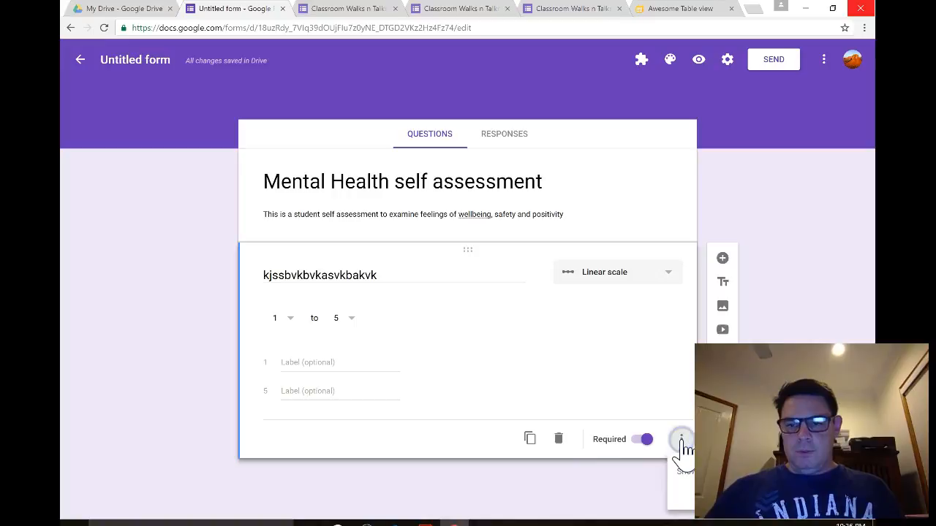
left_click(681, 490)
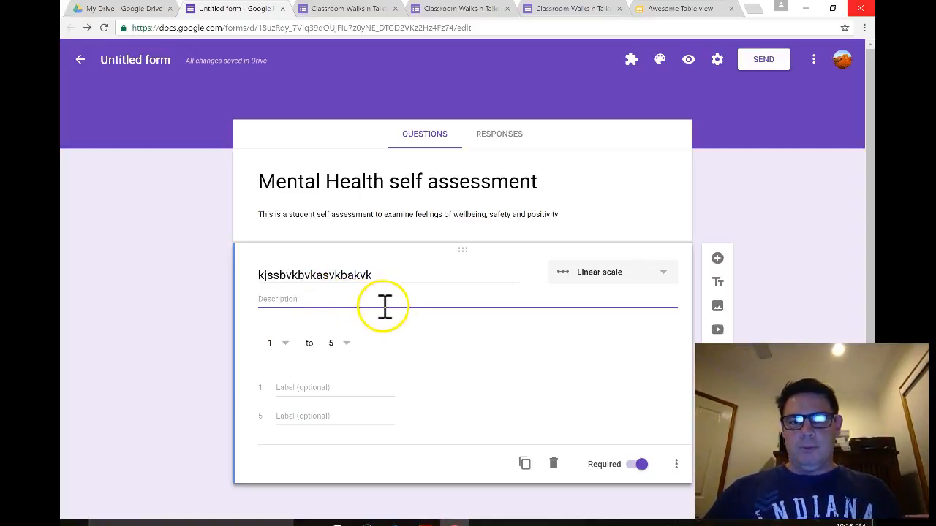
Change the first question to a Multiple-choice grid and duplicate it.
left_click(604, 276)
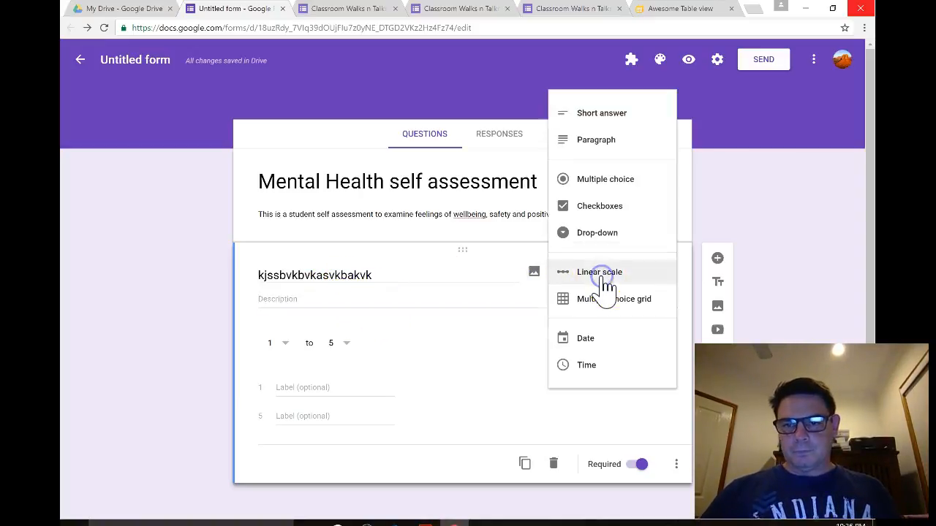
left_click(599, 301)
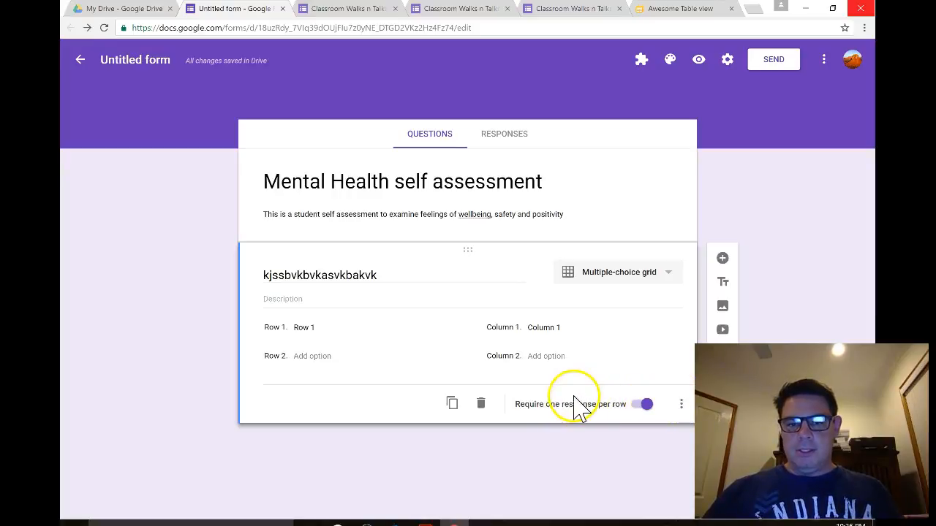
left_click(451, 406)
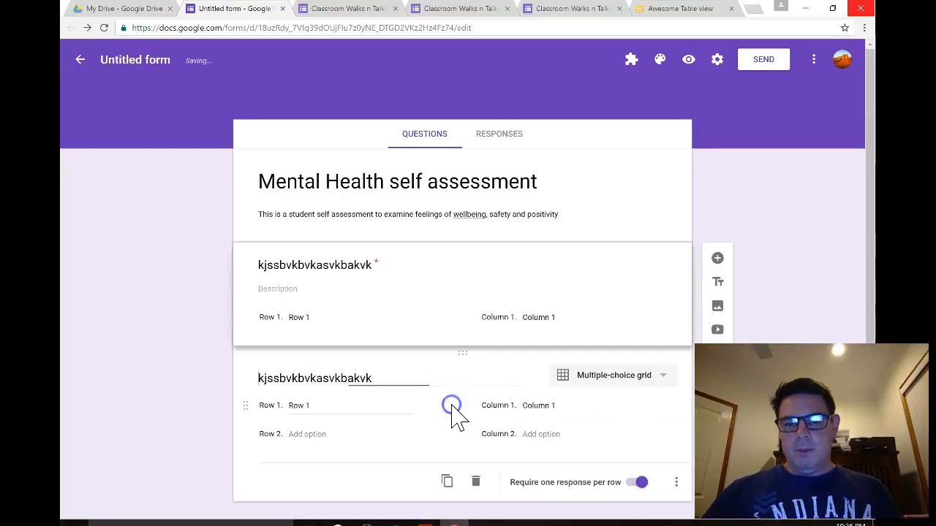
Retitle the duplicated question "lkjbvsdbv" and change its type to Checkboxes.
left_click(396, 373)
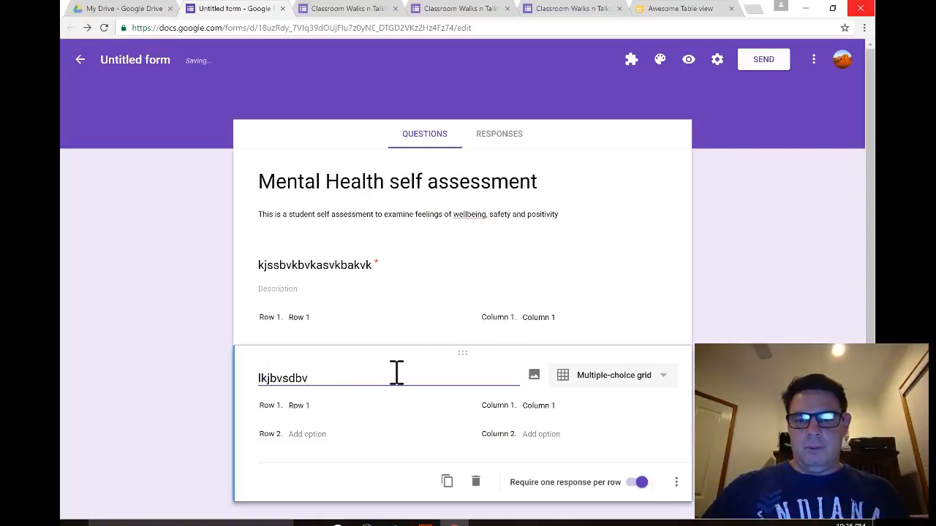
left_click(636, 379)
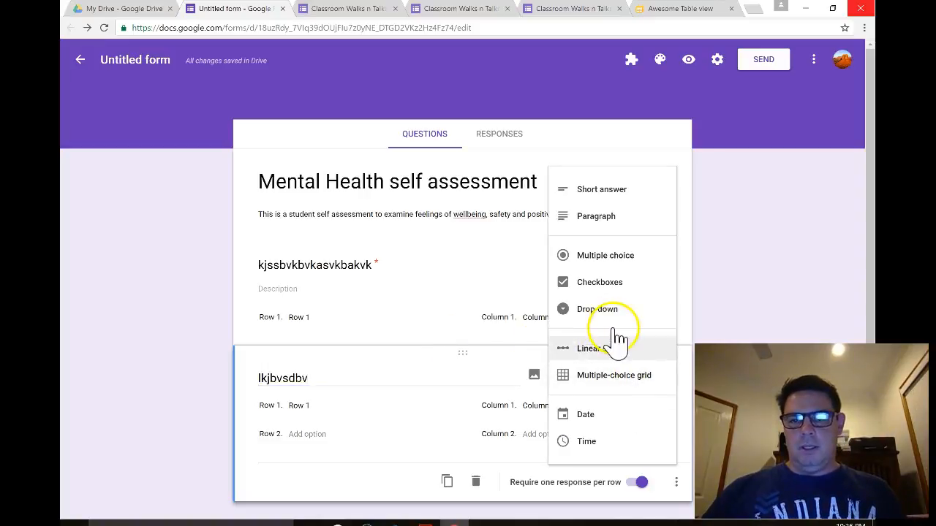
left_click(610, 283)
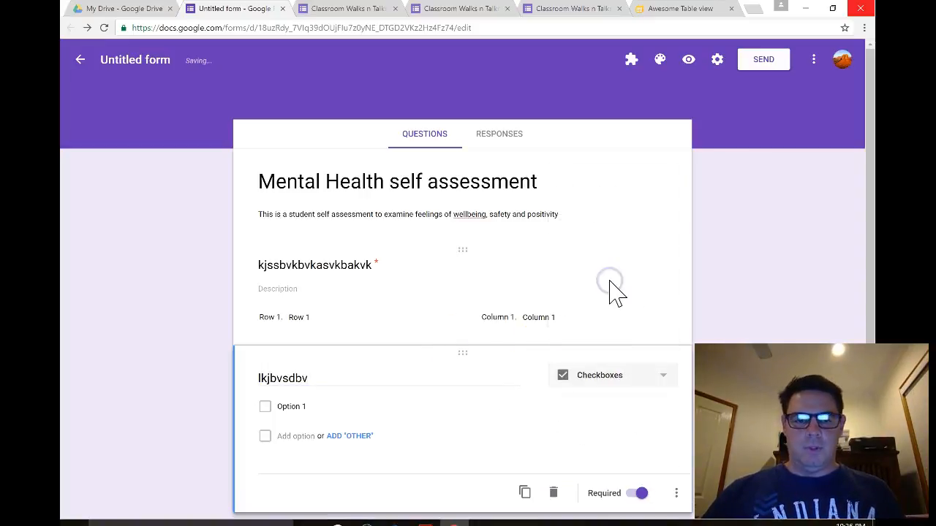
Fill in the checkbox question's options "svbaibvi", "jhbvjhbvbavh", "dsjhbvsdbv" and "kjjks".
left_click(314, 406)
type("svbaibvi")
key("Return")
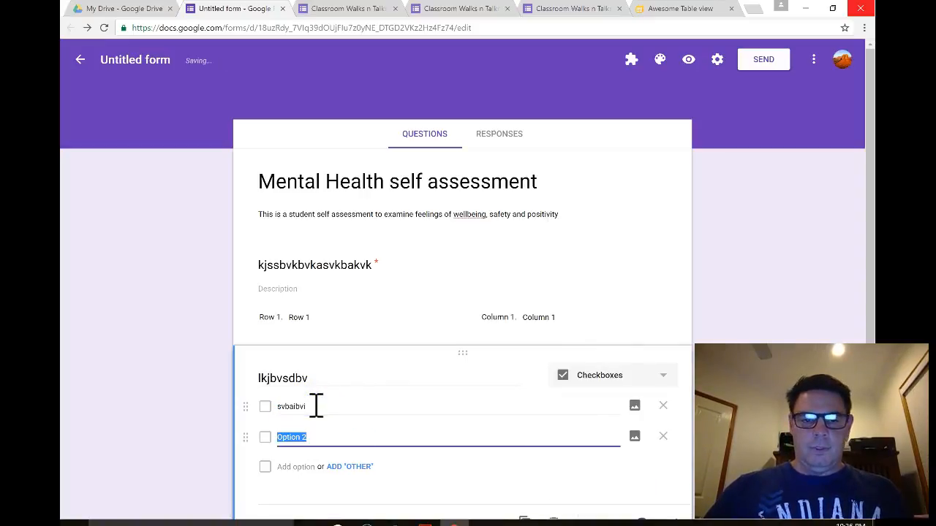
key("Return")
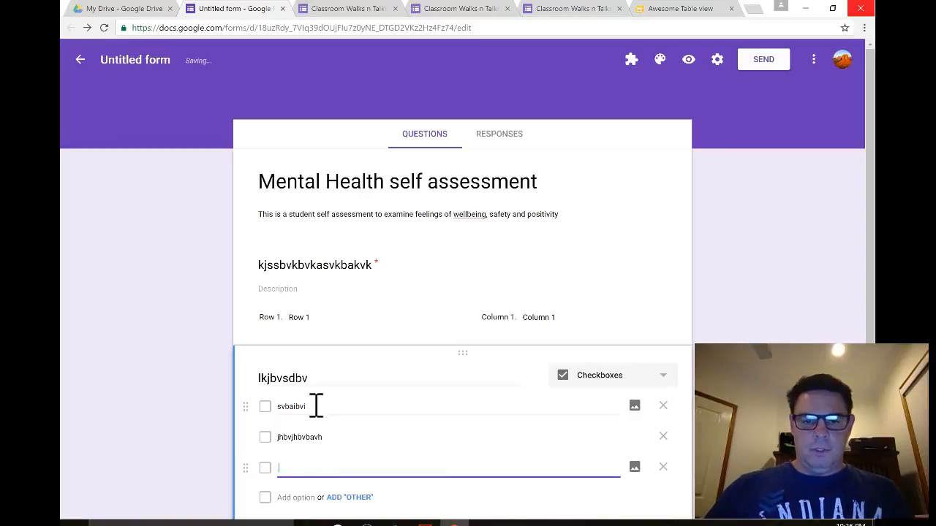
key("Return")
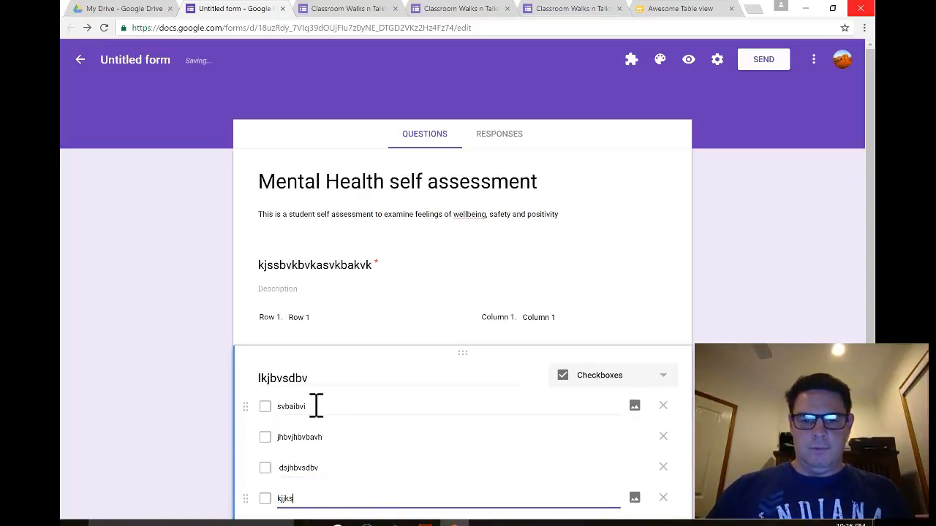
left_click_drag(873, 287, 874, 410)
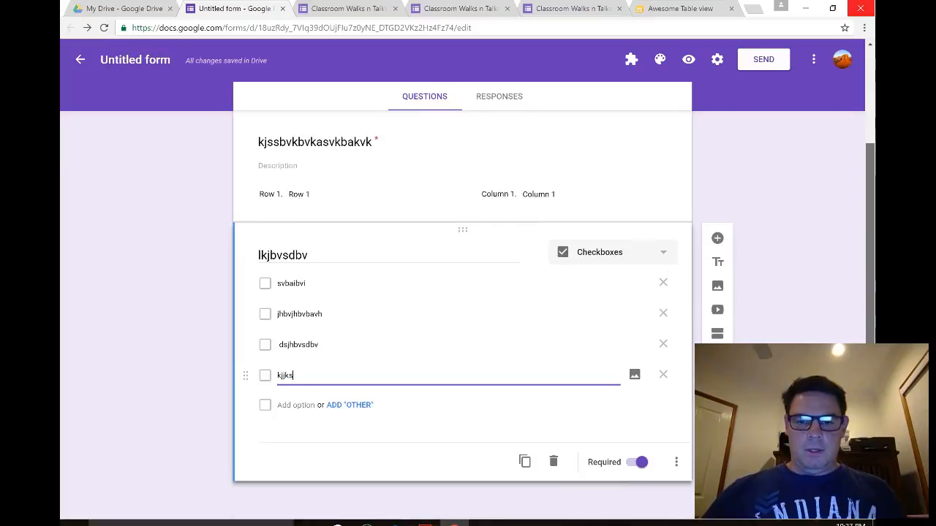
Show the checkbox question's description field and turn on shuffled option order.
left_click(675, 462)
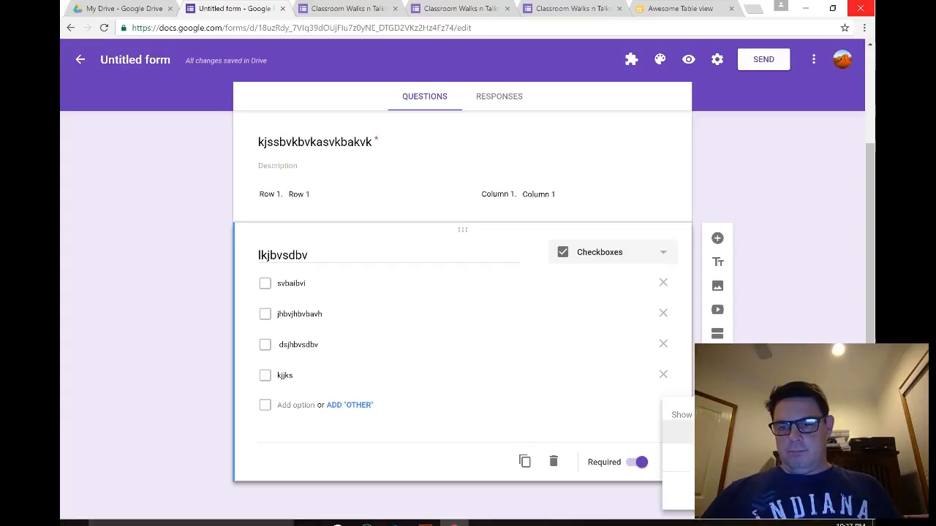
left_click(703, 432)
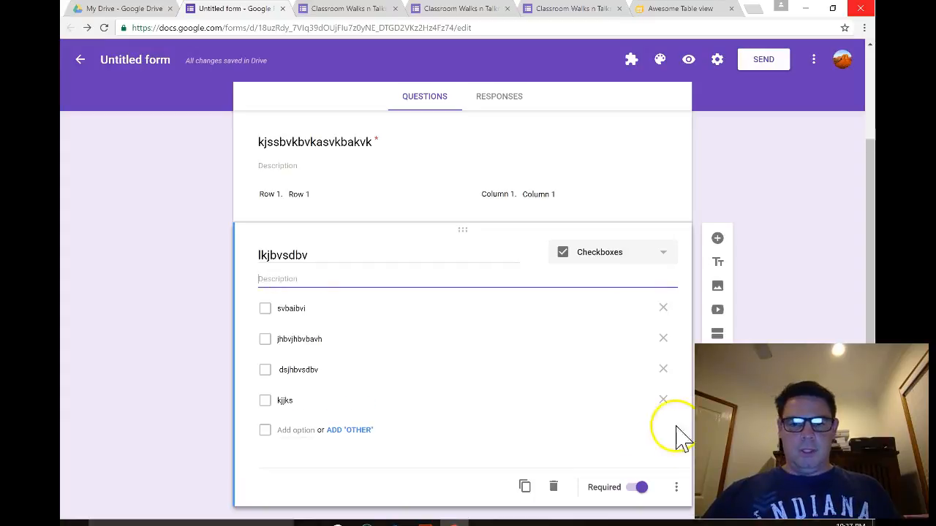
left_click(676, 487)
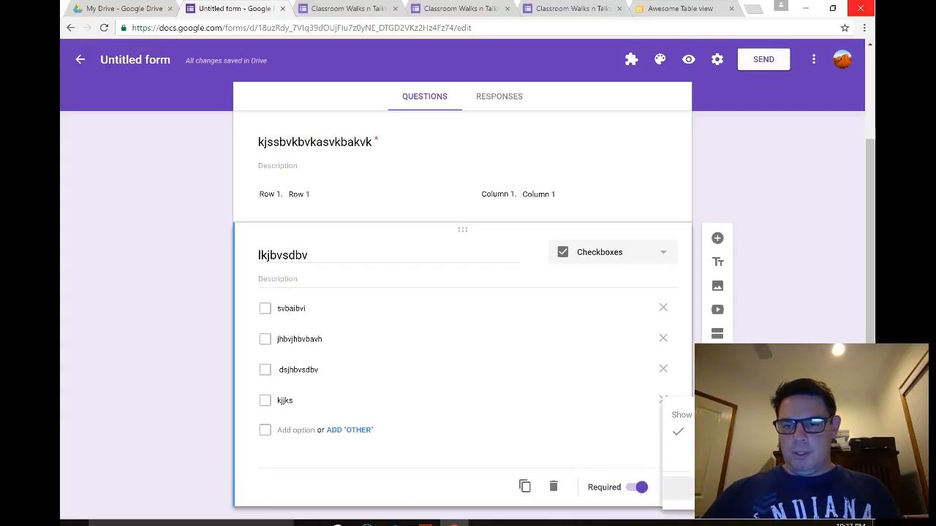
left_click(713, 488)
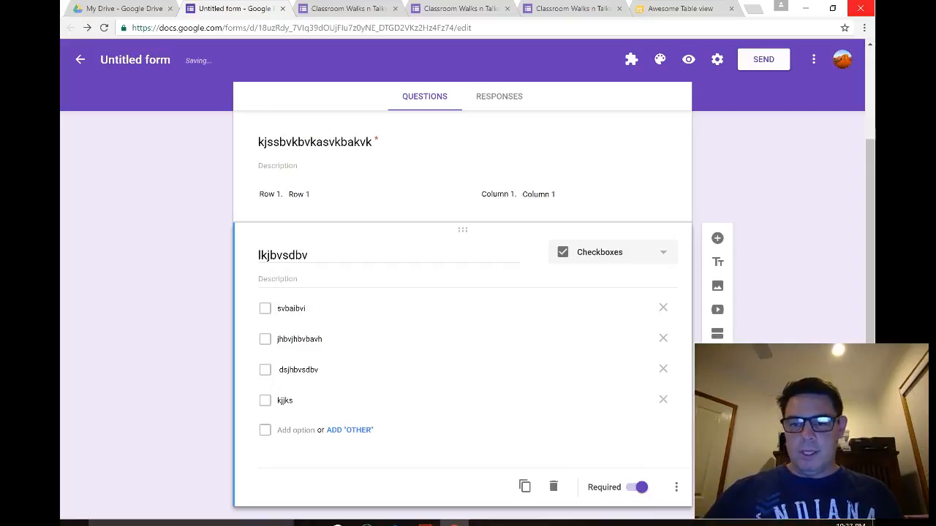
Add a blank multiple choice question below the checkbox question, followed by two new sections.
left_click(718, 240)
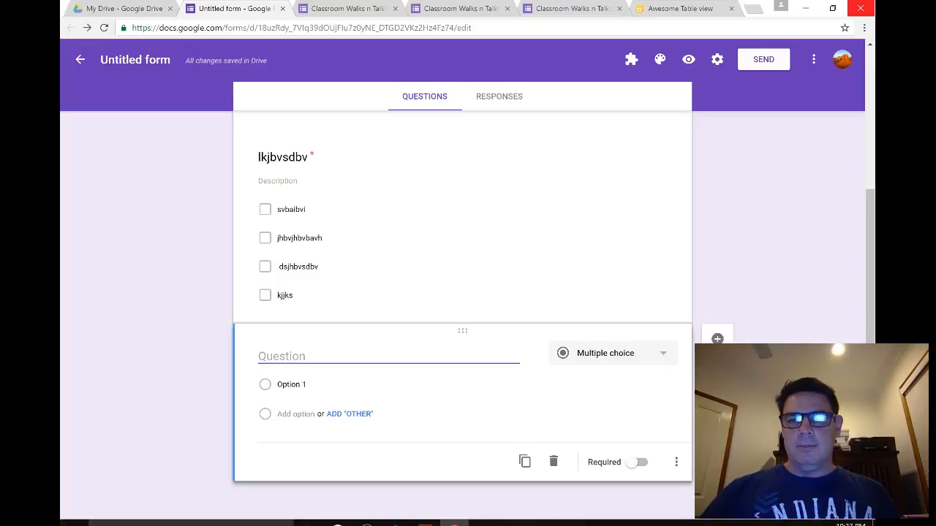
double_click(717, 440)
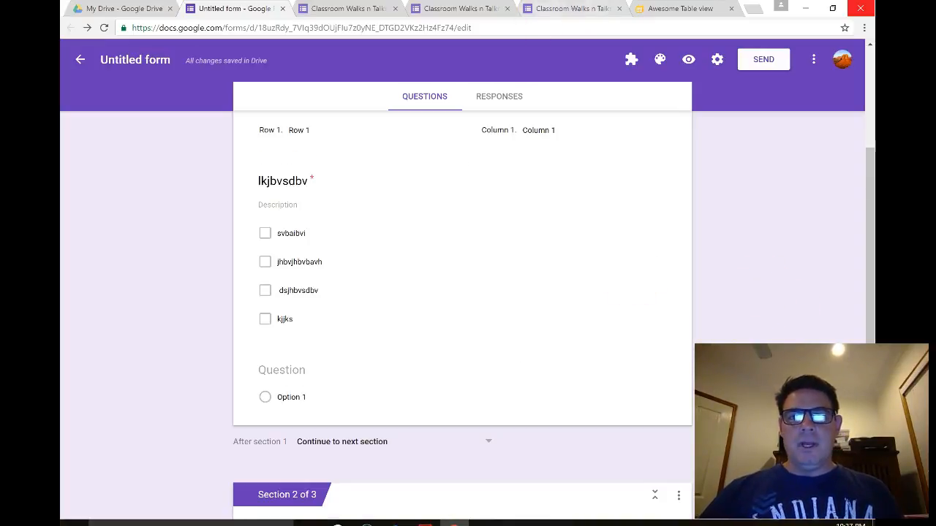
Switch to Google Drive and search for "student mental health", reusing the earlier search suggestion.
left_click(130, 9)
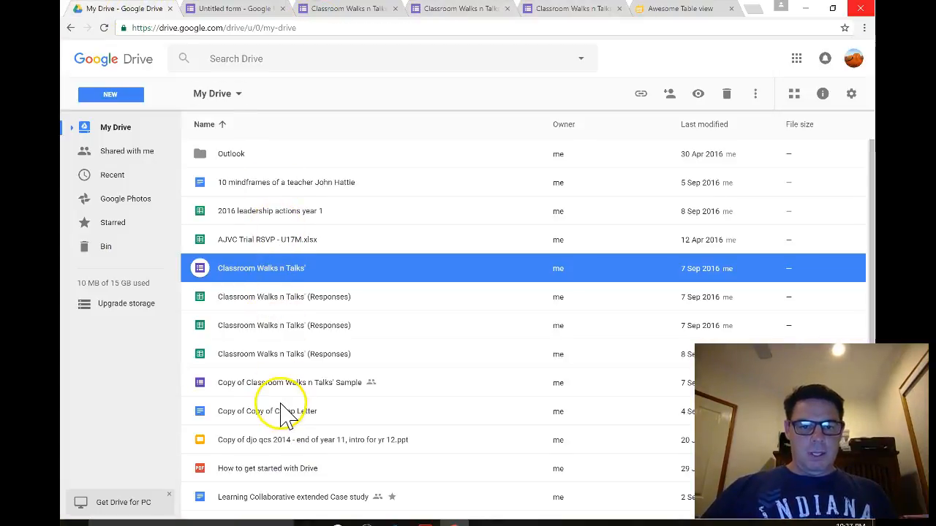
left_click(139, 155)
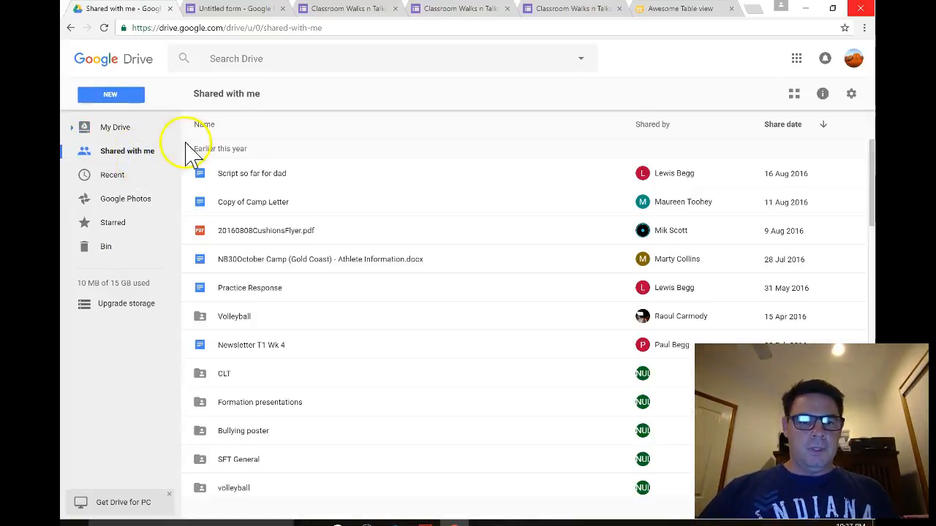
left_click(266, 59)
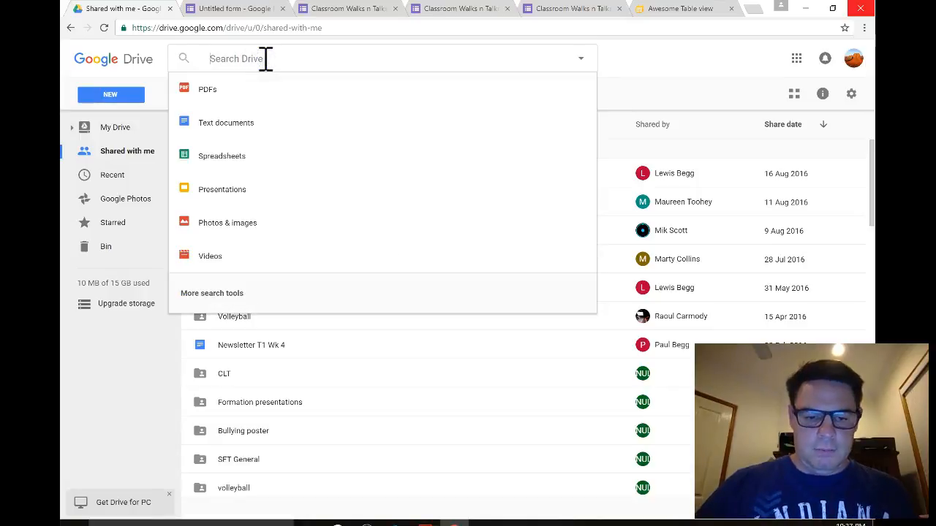
type("menat")
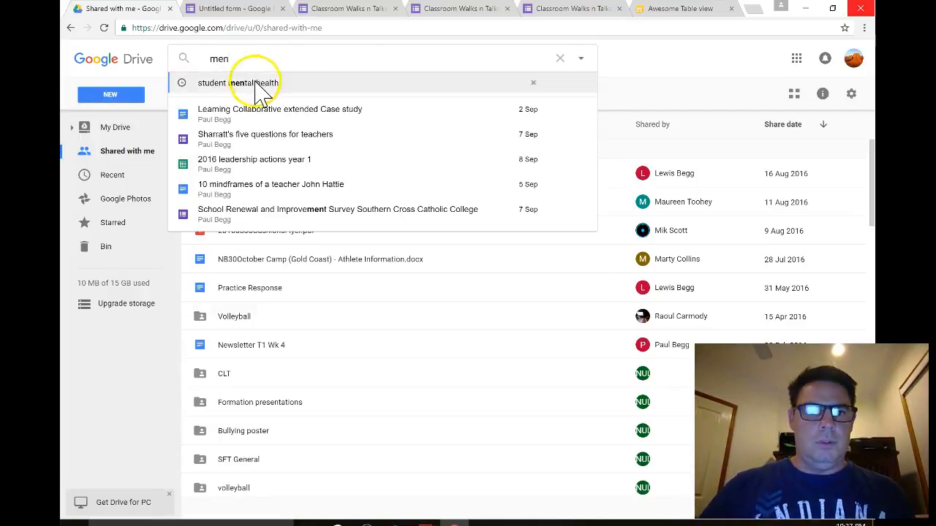
left_click(251, 83)
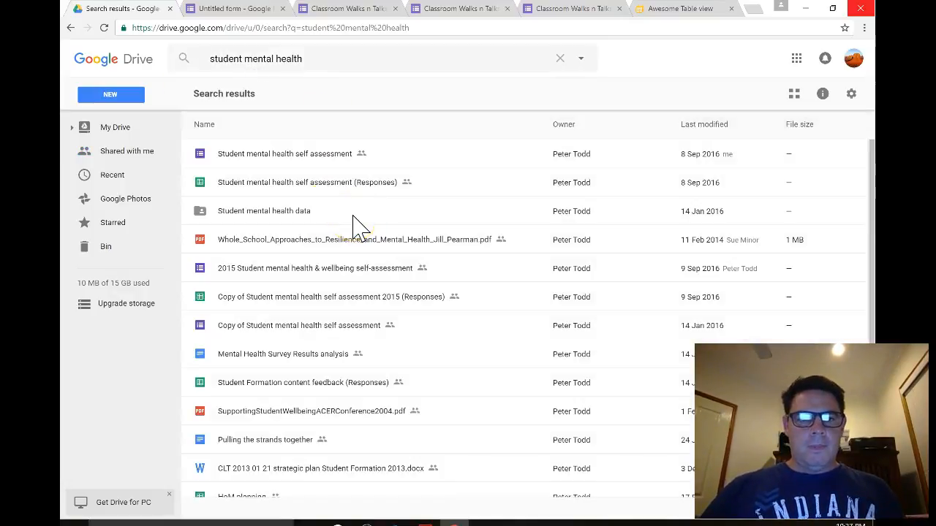
Open the "Student mental health self assessment" form, view its responses spreadsheet and return to the form.
double_click(280, 163)
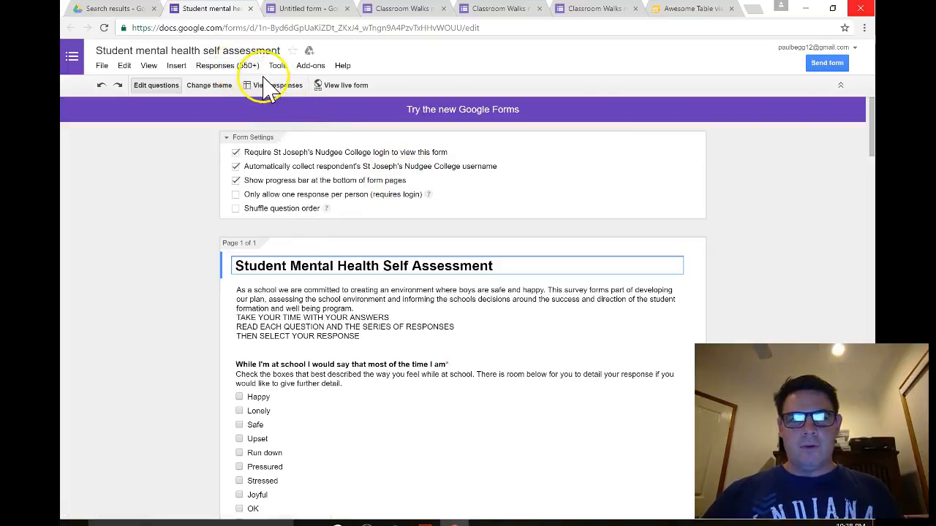
left_click(267, 86)
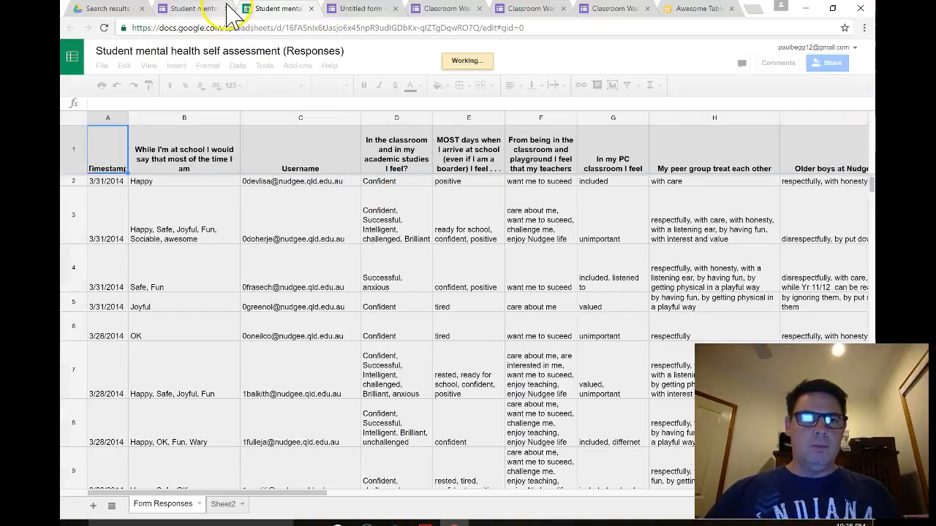
left_click(312, 8)
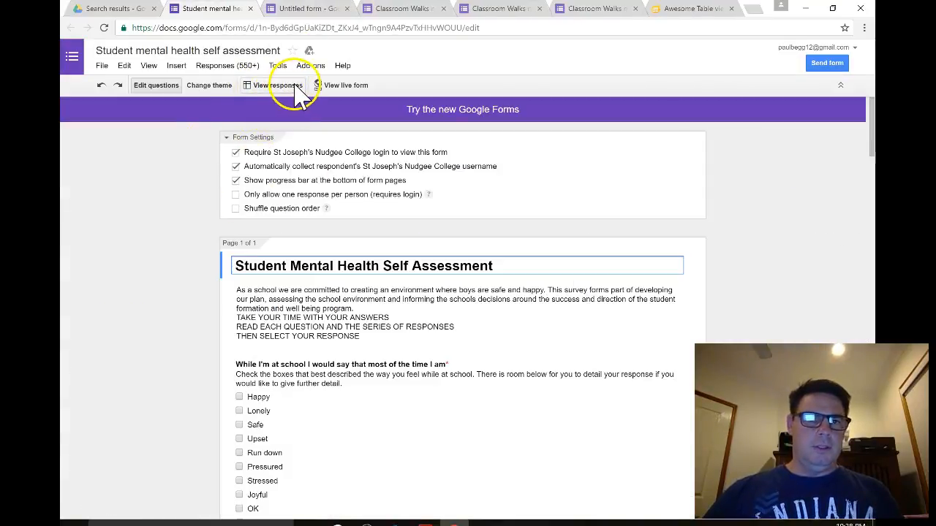
Open the form's summary of responses and examine the charts on students' feelings at school, in class and about their teachers.
left_click(237, 66)
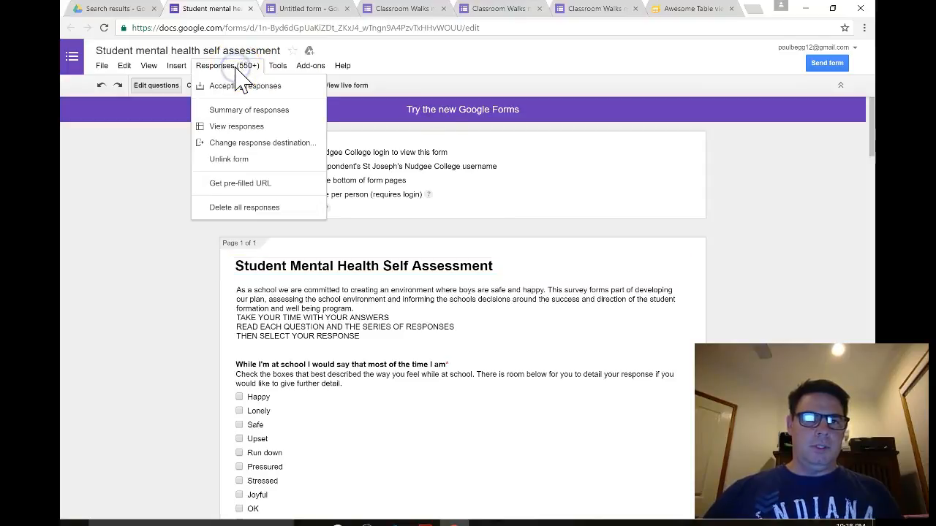
left_click(243, 111)
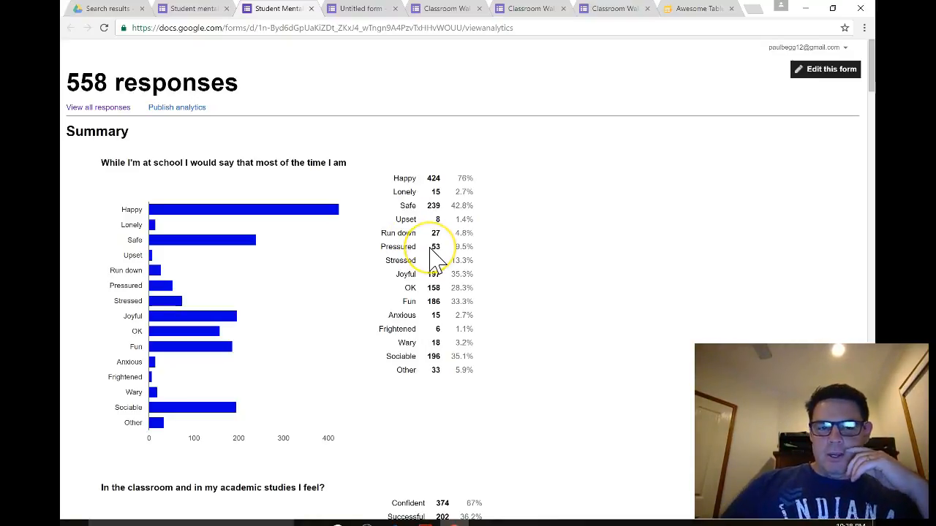
scroll(437, 256, "down", 1)
scroll(438, 259, "down", 5)
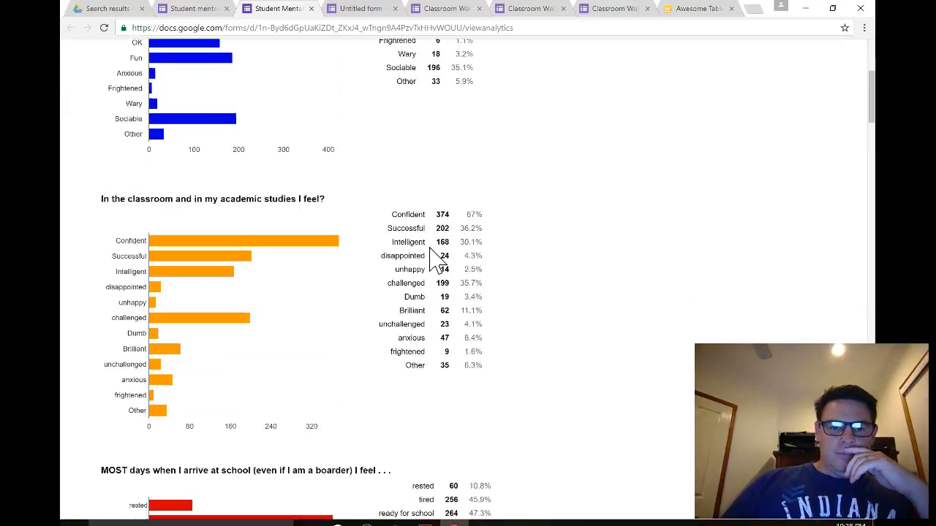
scroll(437, 260, "up", 1)
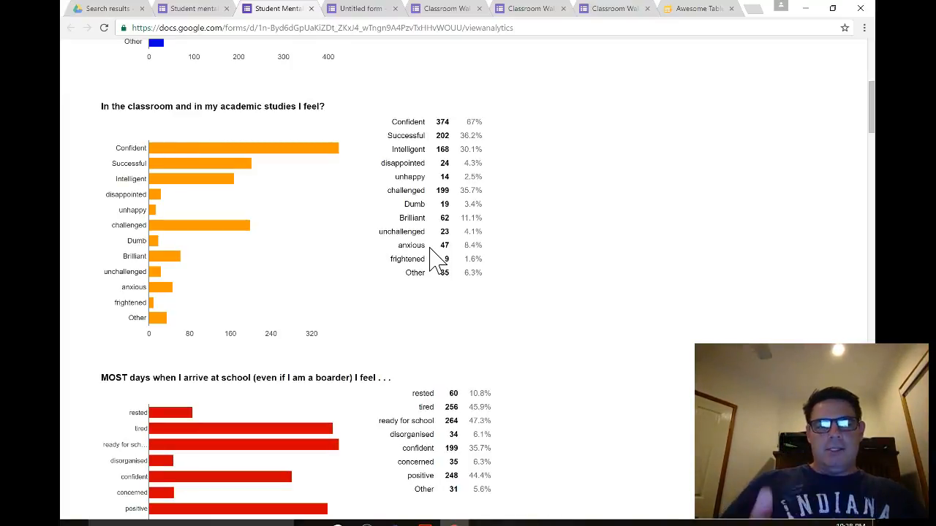
scroll(437, 259, "down", 3)
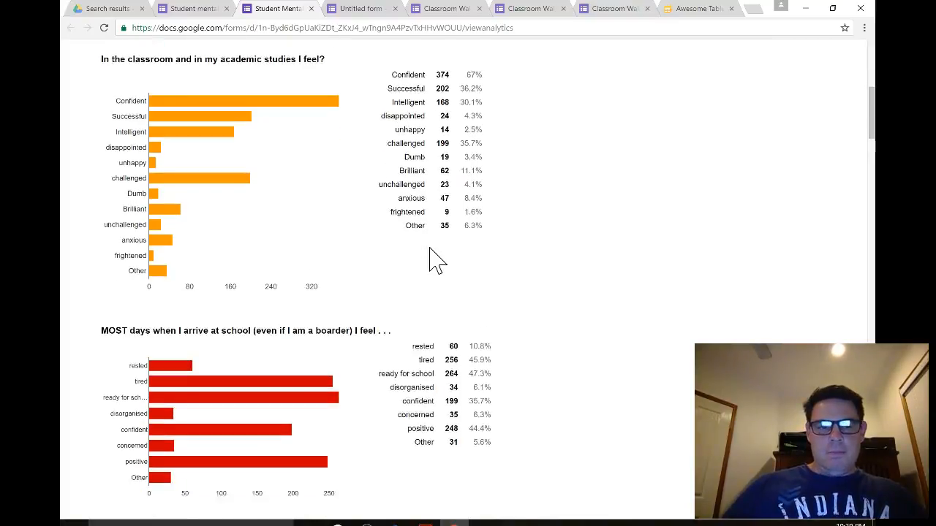
scroll(431, 256, "down", 1)
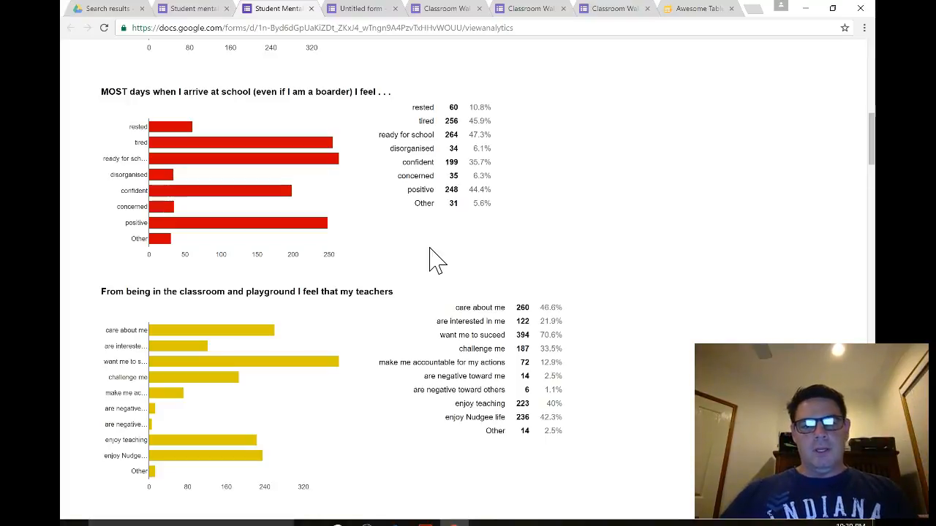
scroll(437, 260, "down", 3)
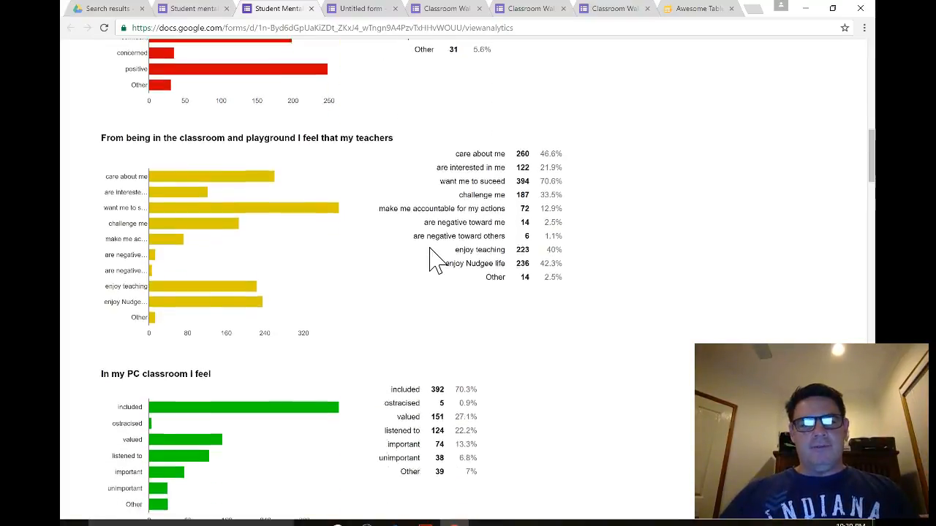